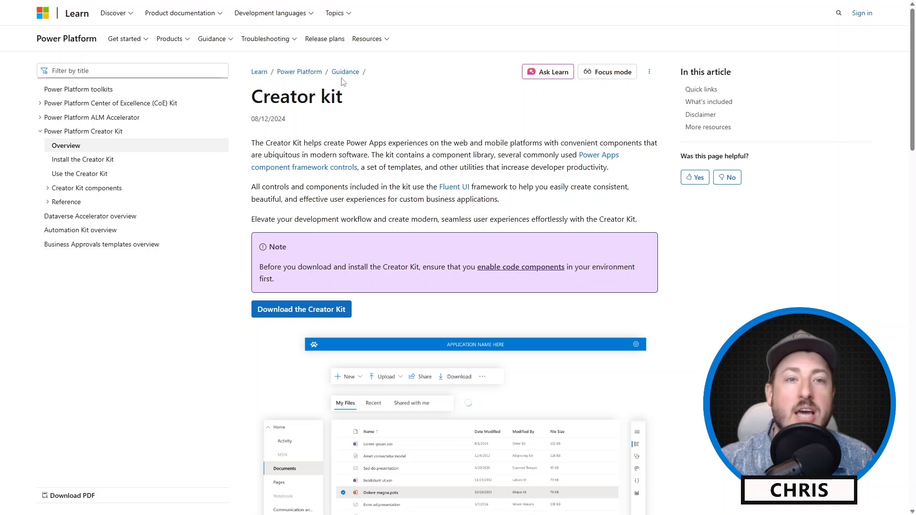
- Switch to the Creator Kit canvas app in Power Apps and select the horizontal bar chart to view its properties
mouse_move(143, 12)
left_click(96, 7)
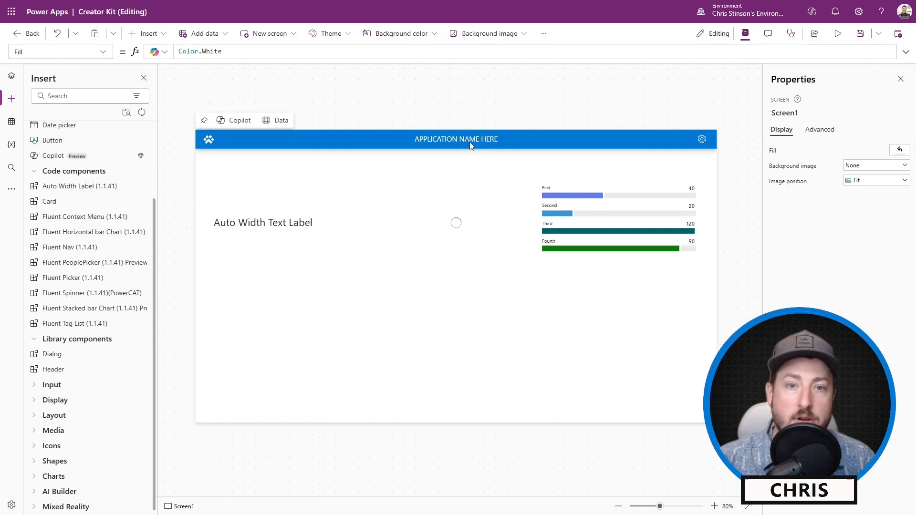
left_click(465, 196)
left_click(573, 197)
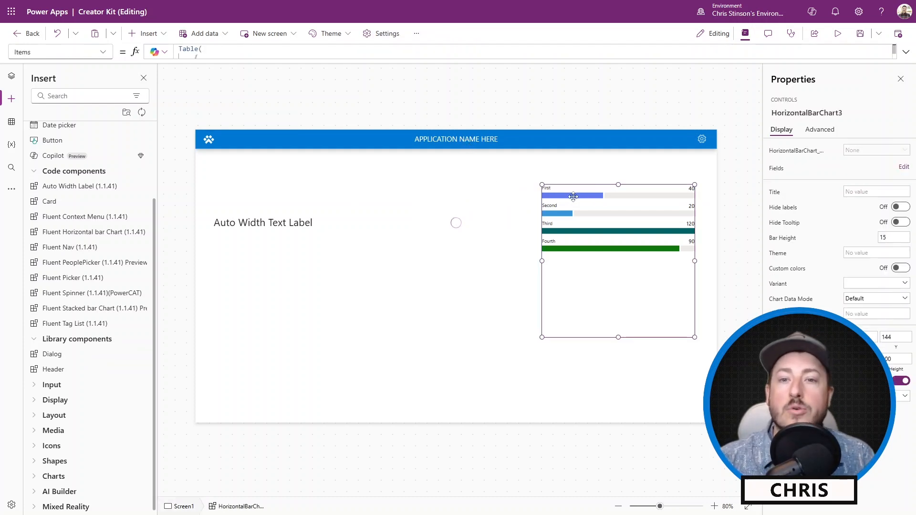
- Edit the Auto Width Text Label's text by entering the random characters "jl;k'asjl;ksja"
left_click(290, 219)
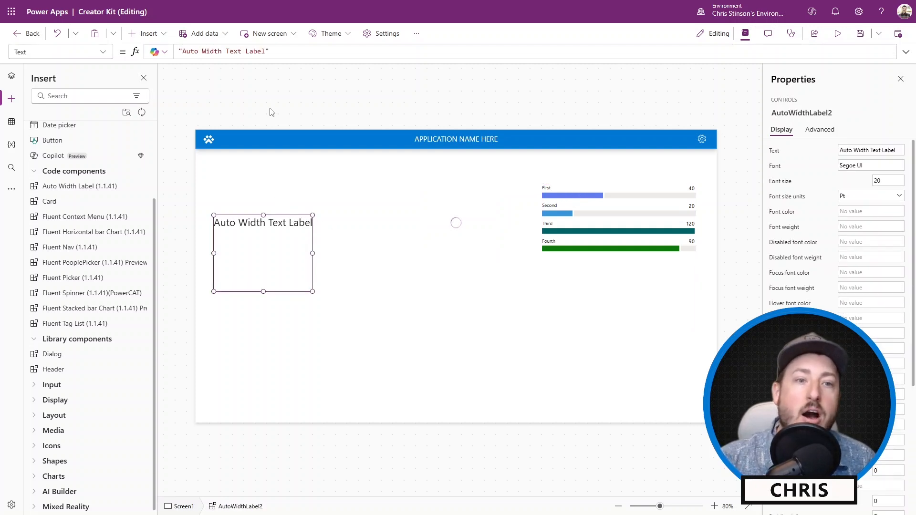
left_click(267, 52)
type("jl;k'asjl;ksja")
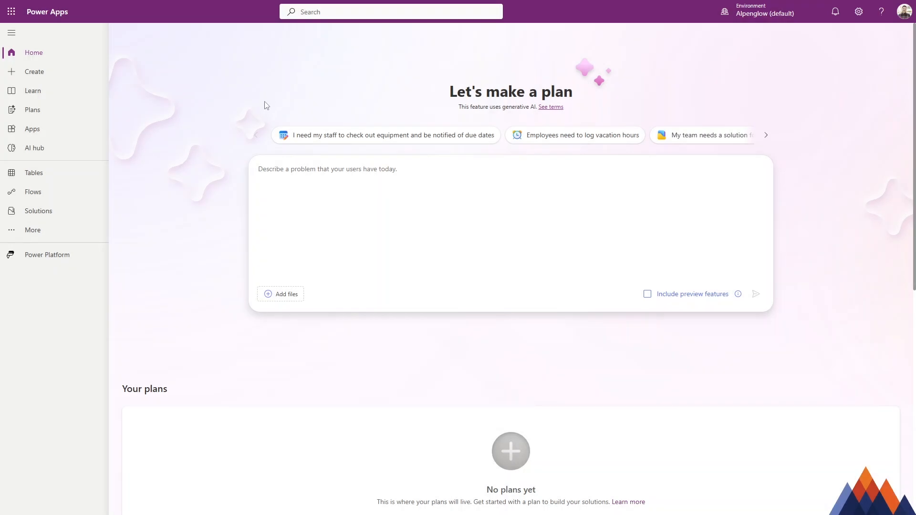
- Open the Creator Kit's instructions for enabling code components and read how to enable the Power Apps component framework feature for canvas apps
left_click(70, 74)
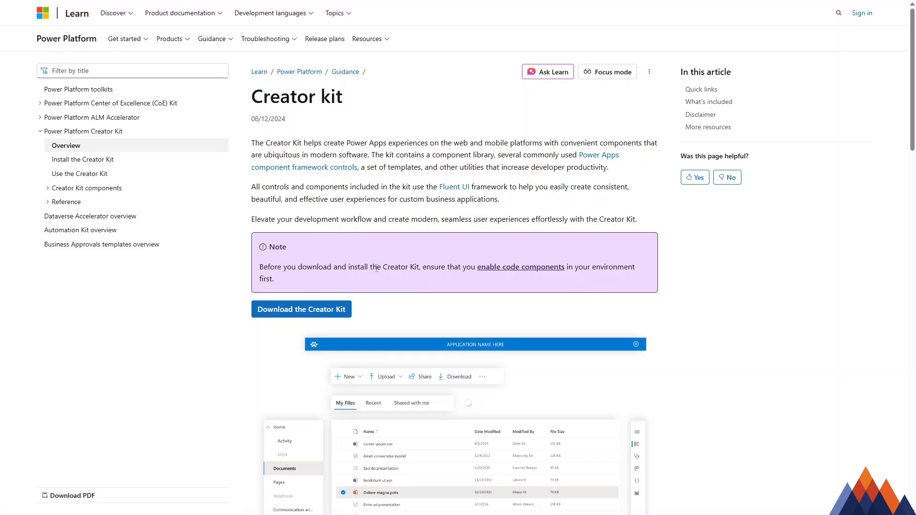
left_click(515, 273)
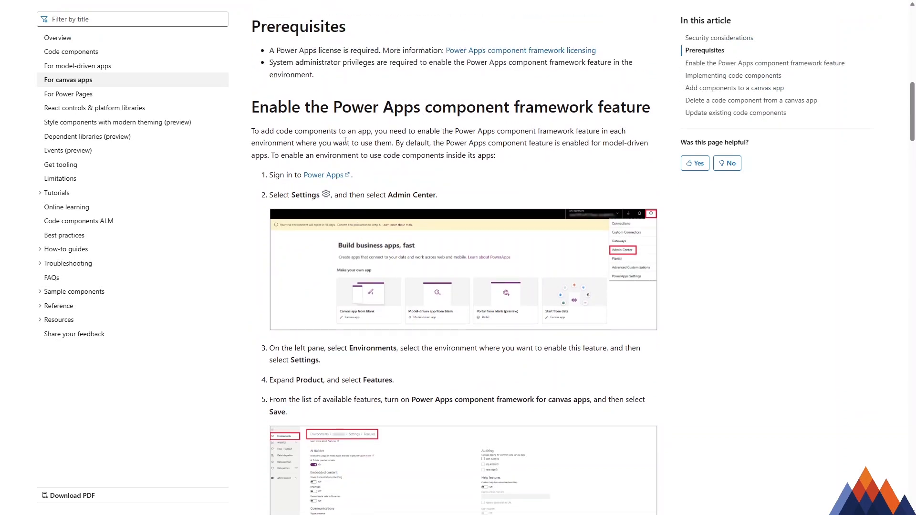
scroll(342, 140, "down", 1)
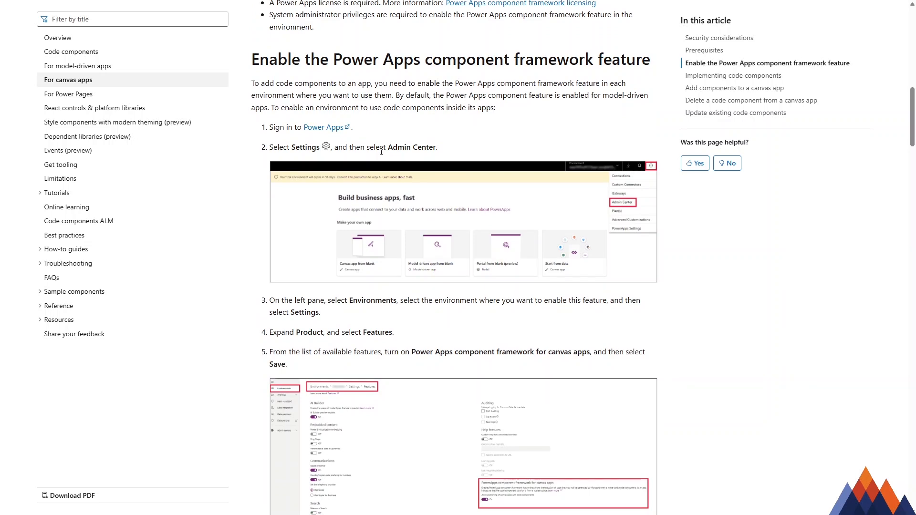
left_click_drag(387, 148, 398, 147)
scroll(372, 273, "down", 1)
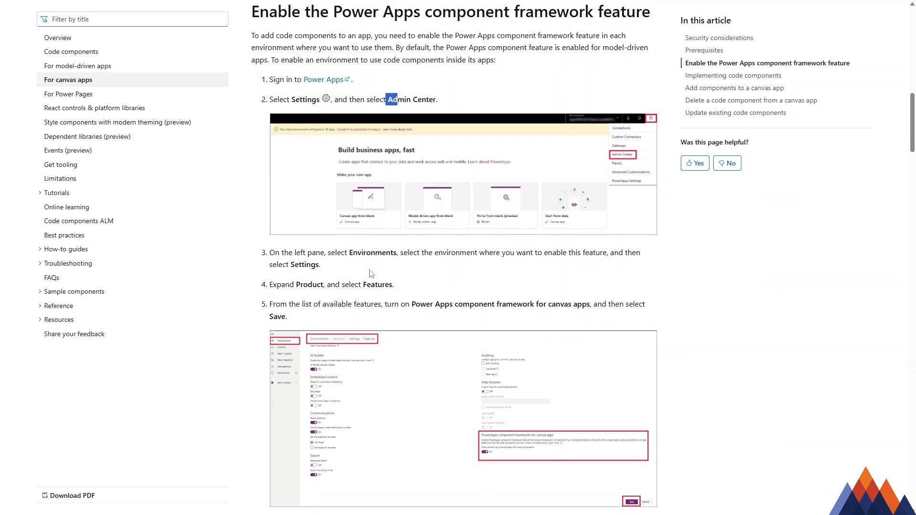
scroll(411, 278, "down", 2)
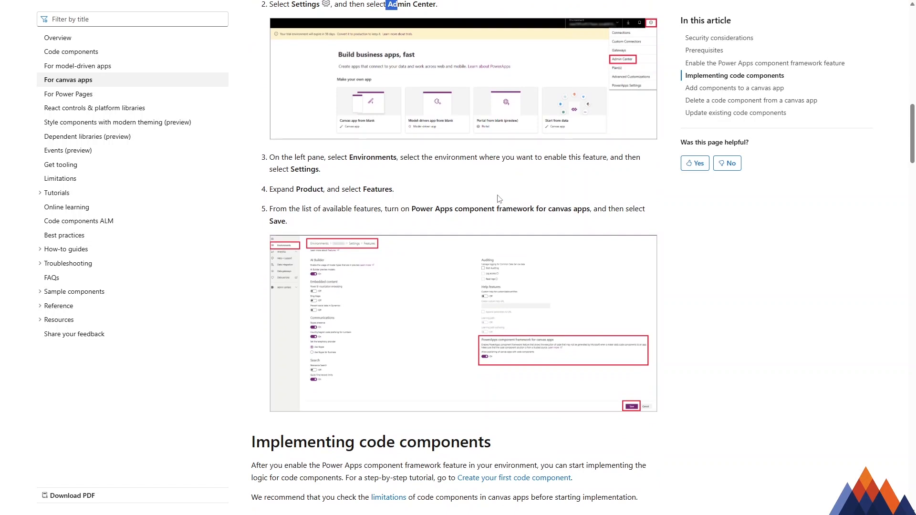
- Switch to Power Apps, open the Power Platform admin center, and open the settings of the personal developer environment
left_click(84, 7)
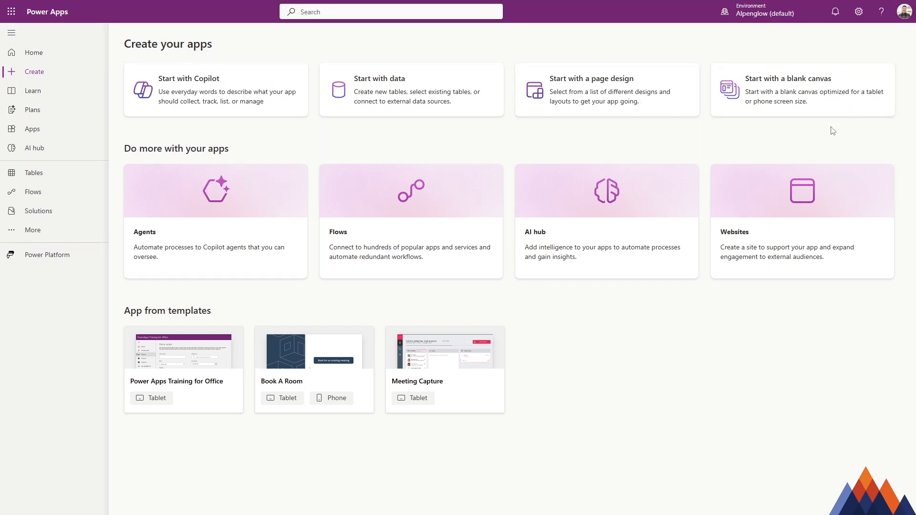
left_click(859, 11)
left_click(807, 82)
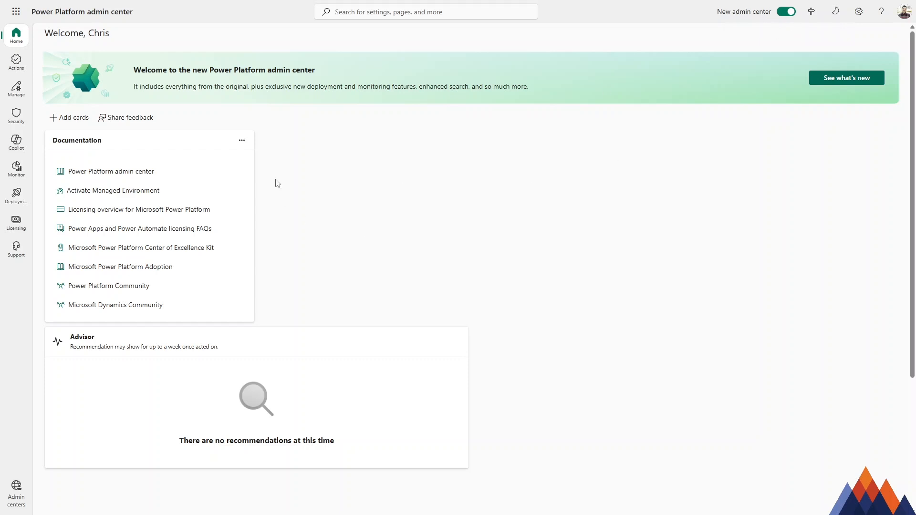
left_click(17, 89)
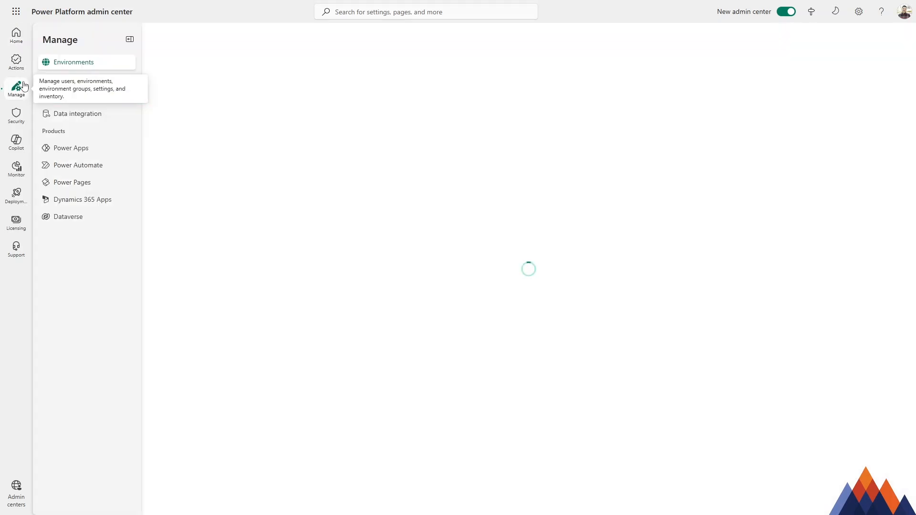
left_click(250, 135)
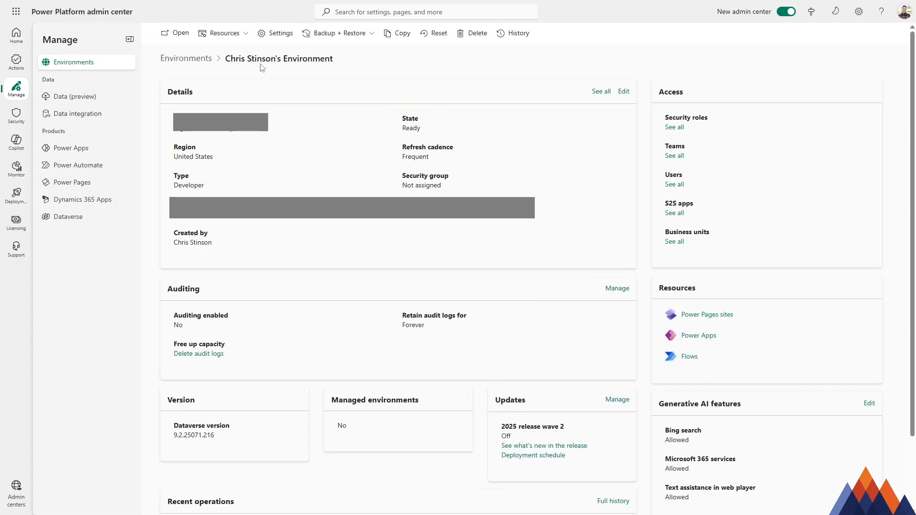
left_click(275, 37)
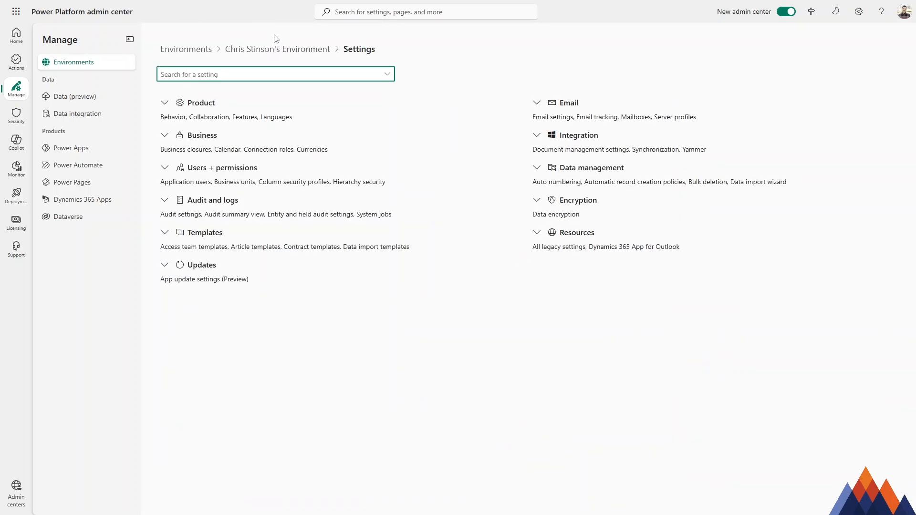
- In the environment's product features, turn on publishing of canvas apps with code components under Power Apps component framework for canvas apps
left_click(206, 102)
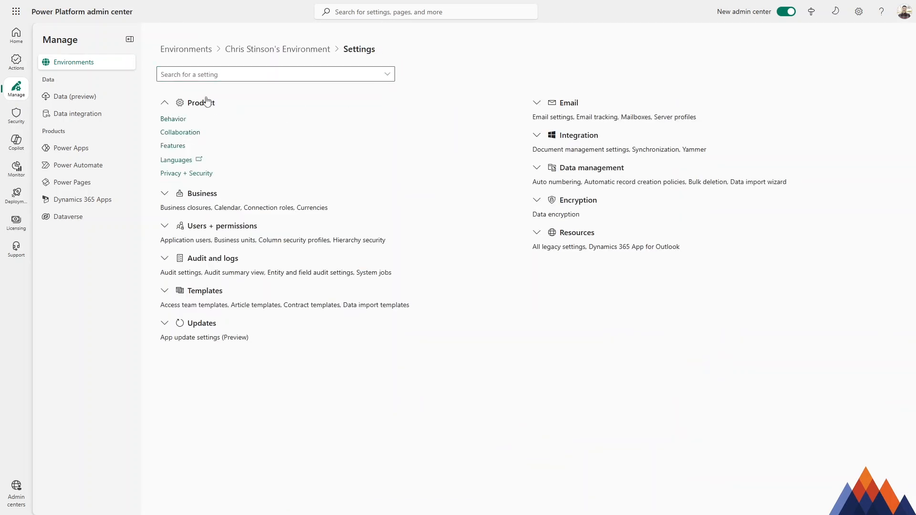
left_click(179, 146)
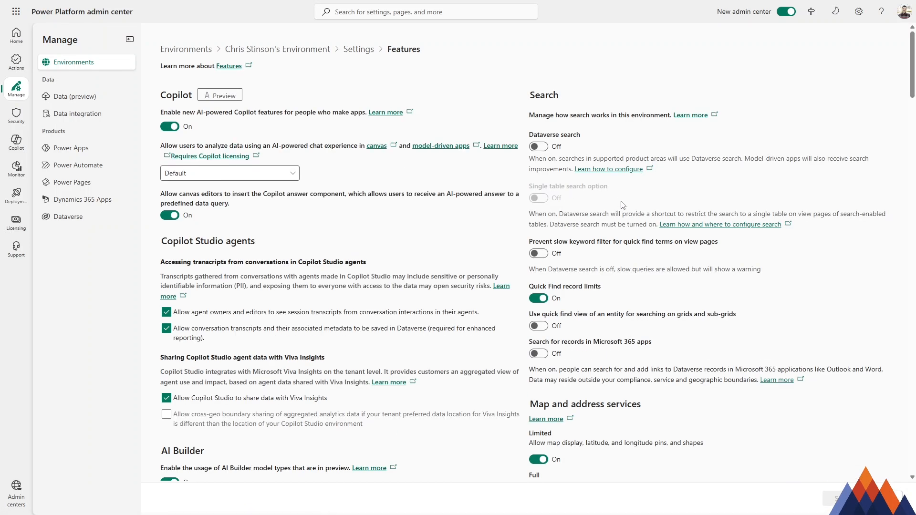
scroll(671, 217, "down", 9)
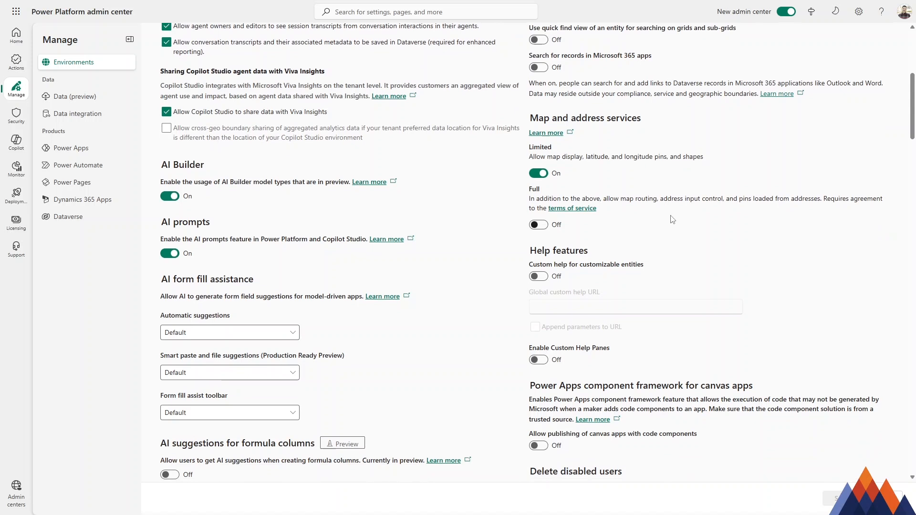
scroll(670, 219, "down", 1)
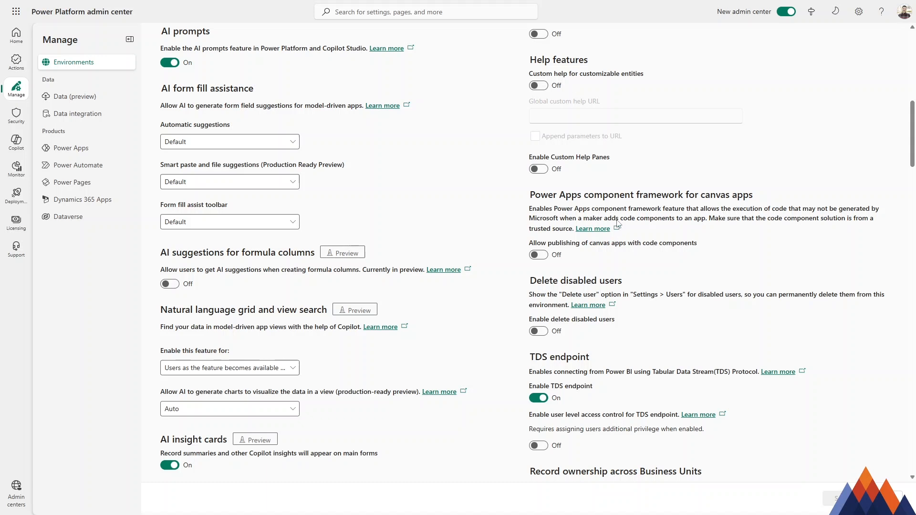
left_click(541, 256)
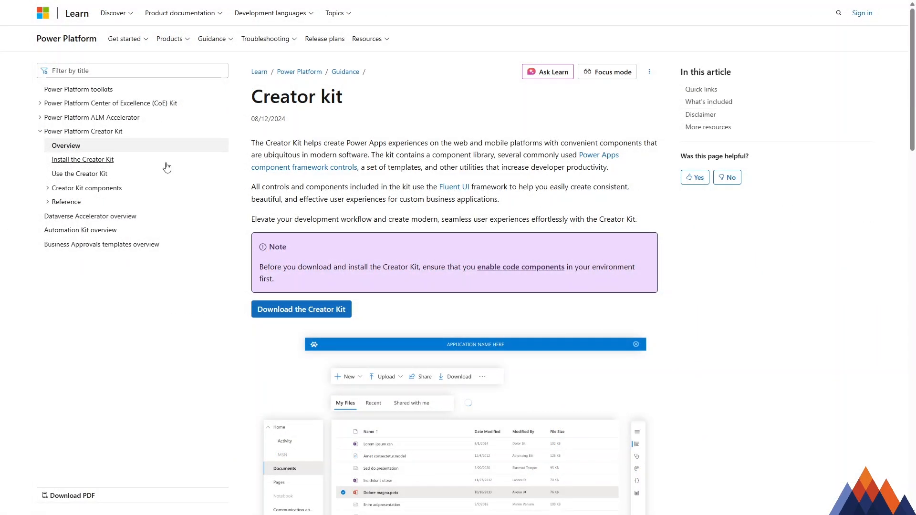
- Download the Creator Kit and import the managed CreatorKitCore solution into the Alpenglow (default) environment in Power Apps
left_click(328, 309)
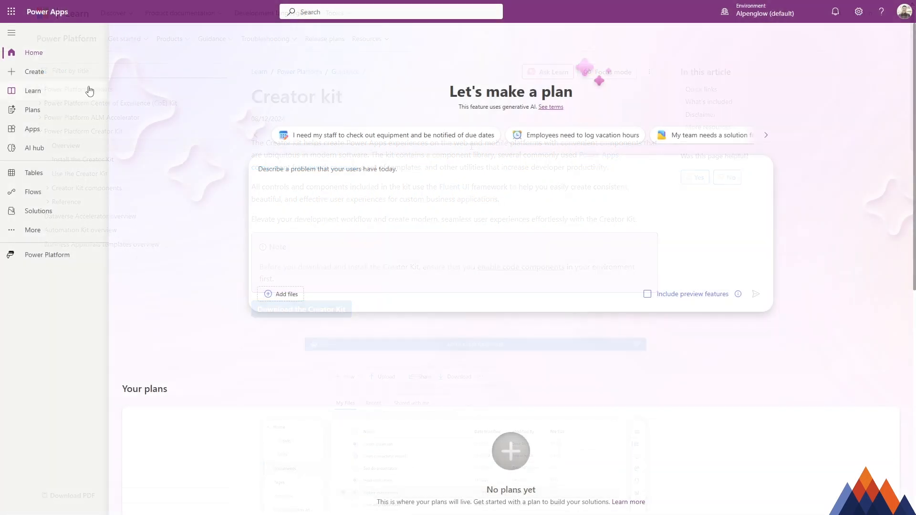
left_click(39, 215)
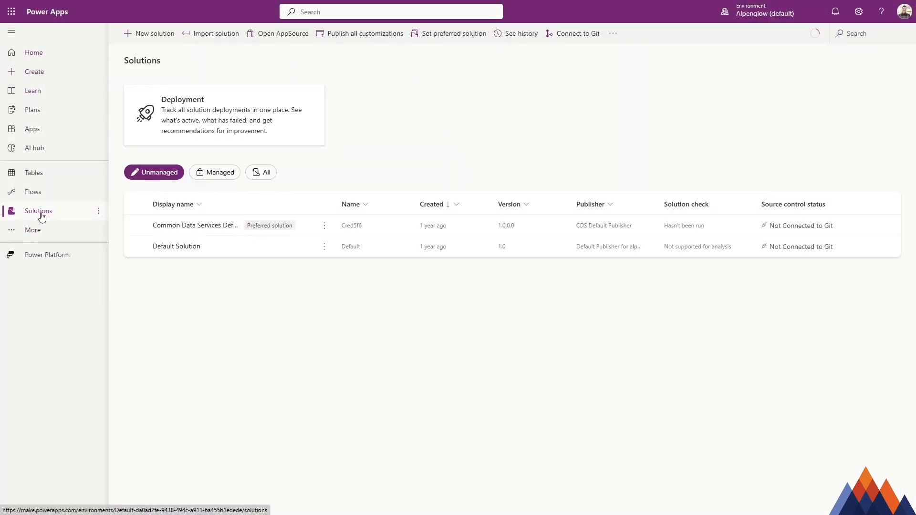
left_click(213, 42)
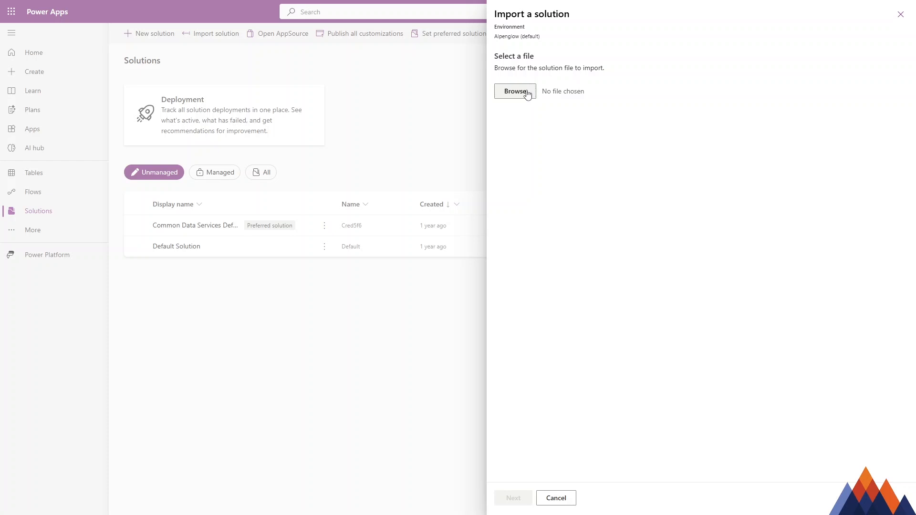
left_click(527, 95)
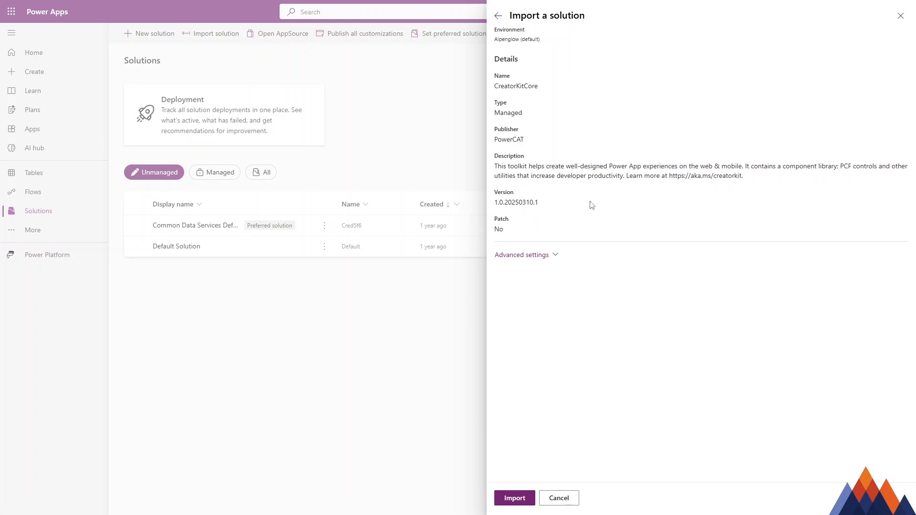
left_click(528, 495)
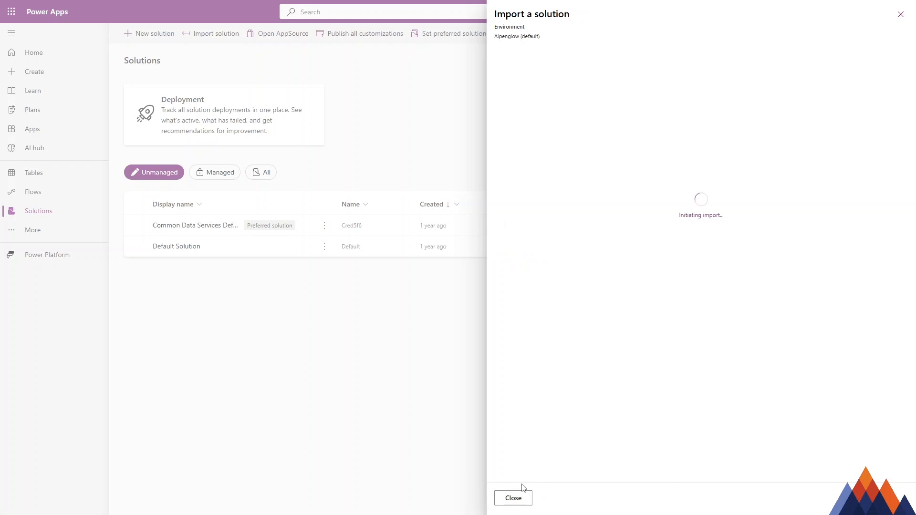
left_click(522, 500)
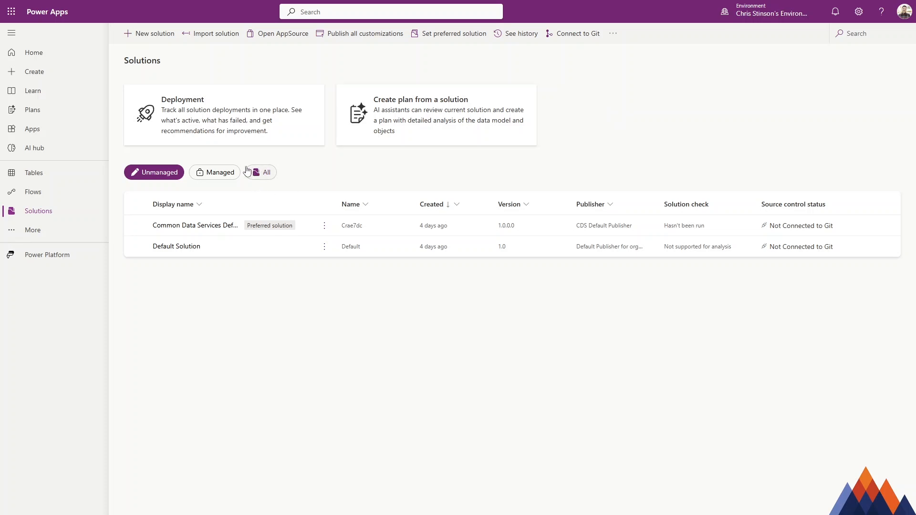
- List the managed solutions in the personal environment, and create a blank canvas app in tablet format
left_click(207, 174)
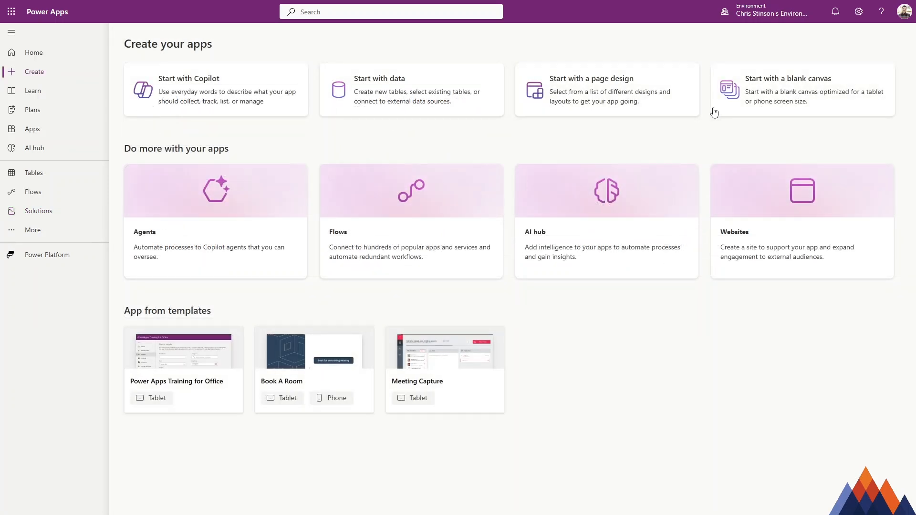
left_click(726, 90)
left_click(472, 249)
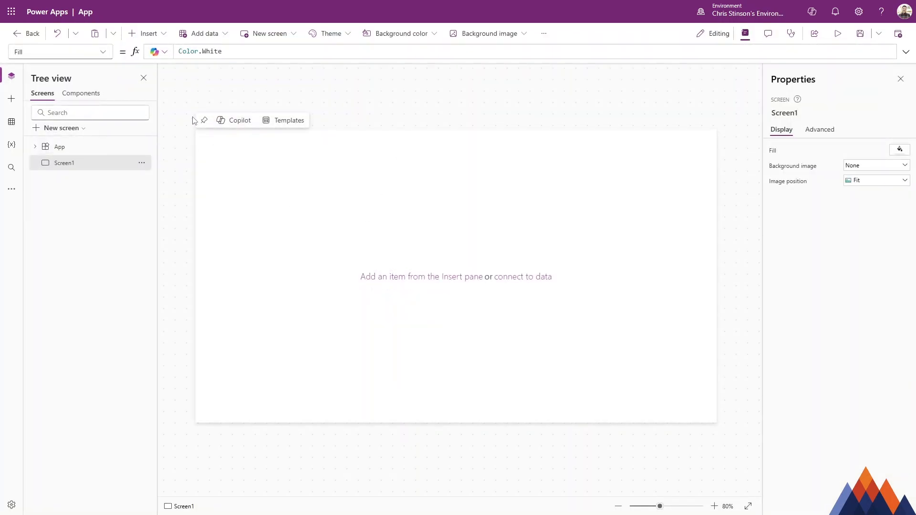
- Open the component import options for the new app and browse the available Fluent code components
left_click(11, 99)
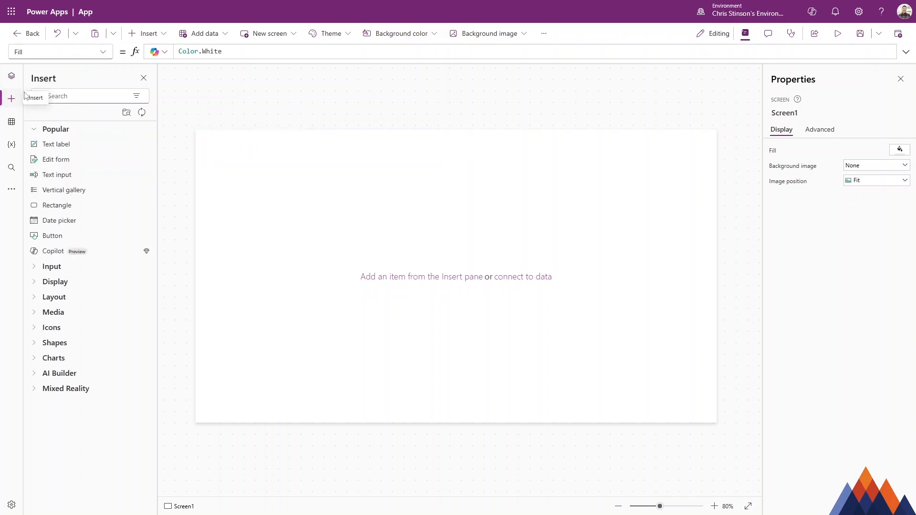
left_click(127, 114)
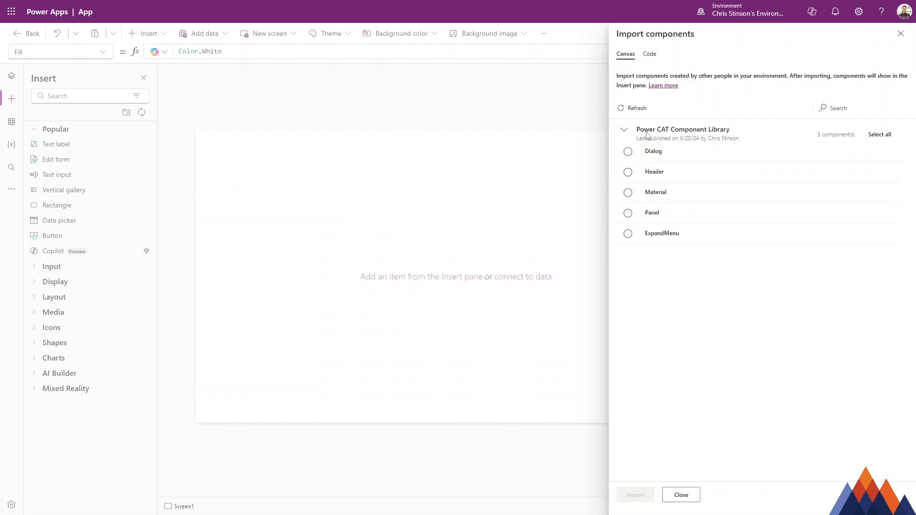
left_click(650, 53)
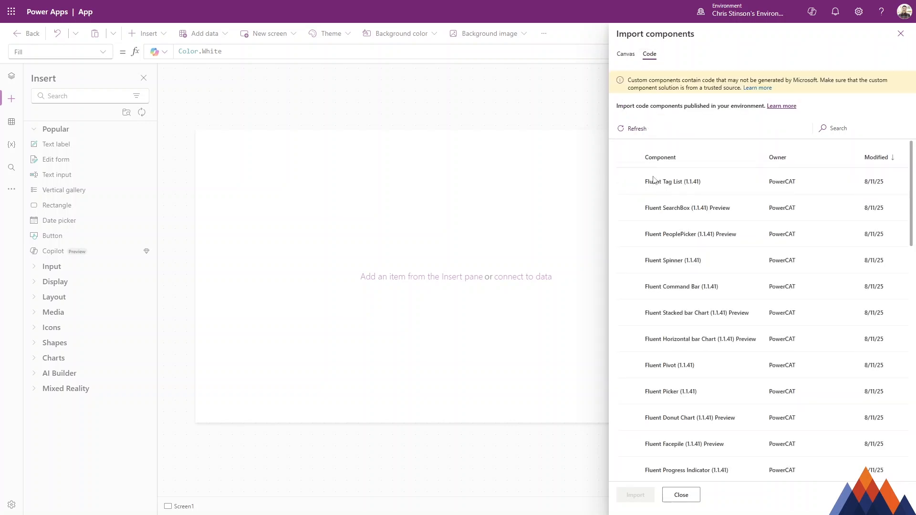
scroll(665, 210, "down", 2)
scroll(665, 211, "down", 6)
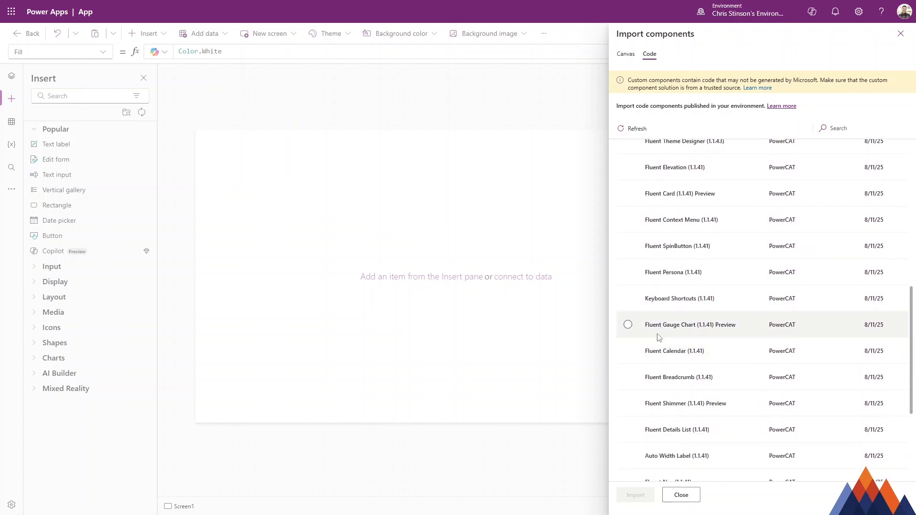
scroll(684, 320, "up", 8)
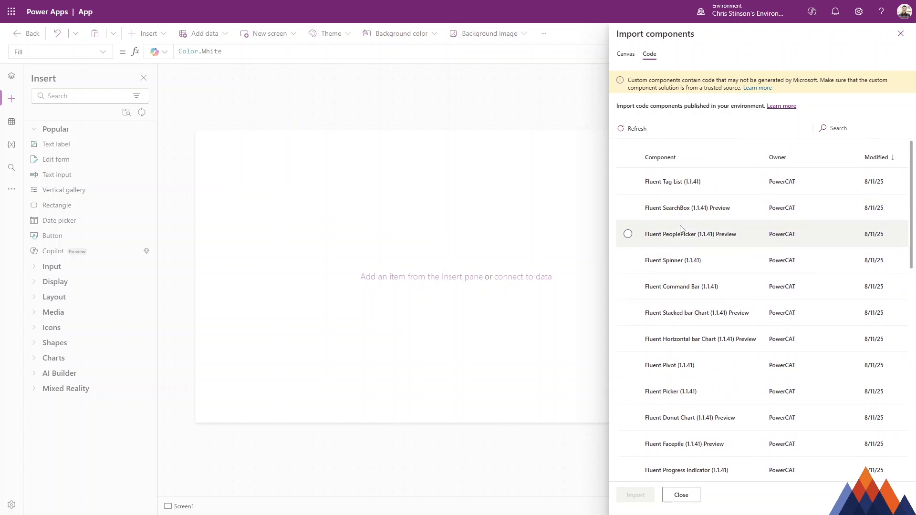
scroll(683, 260, "down", 6)
scroll(706, 268, "up", 6)
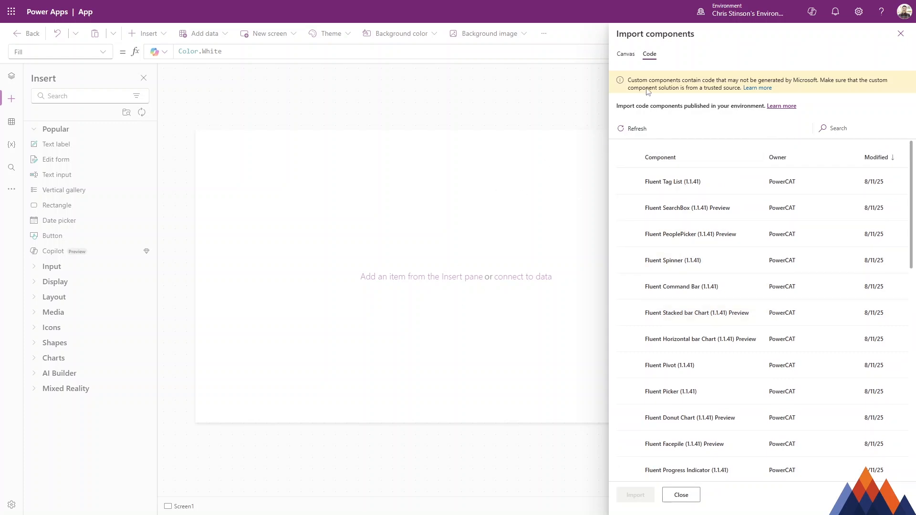
- Import the Dialog canvas component from the Power CAT Component Library and insert it on Screen1
left_click(626, 54)
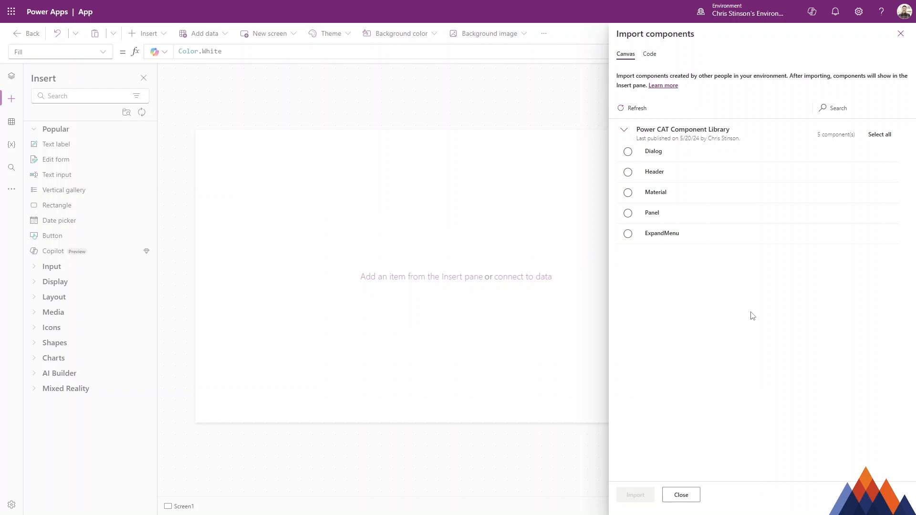
left_click(629, 152)
left_click(638, 495)
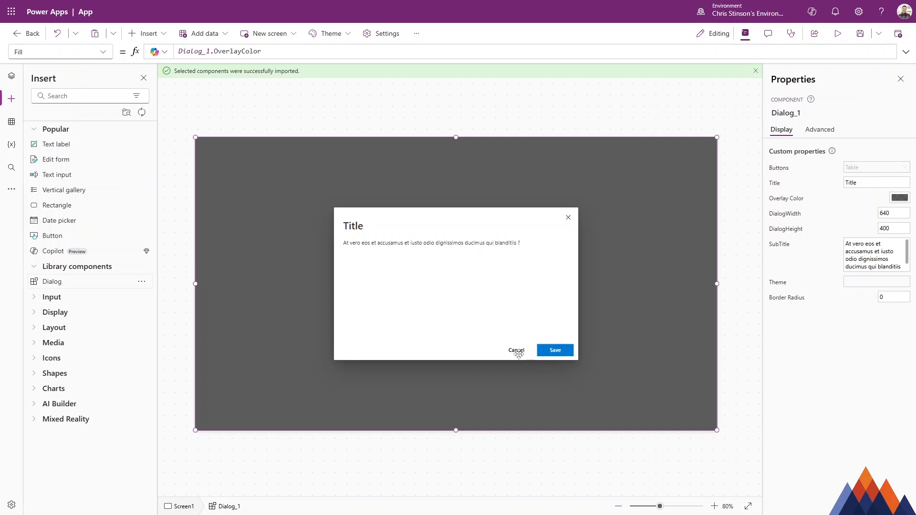
- Set the Visible property of Dialog_1 to the variable showPopUp and copy the variable name
left_click(781, 170)
left_click(212, 49)
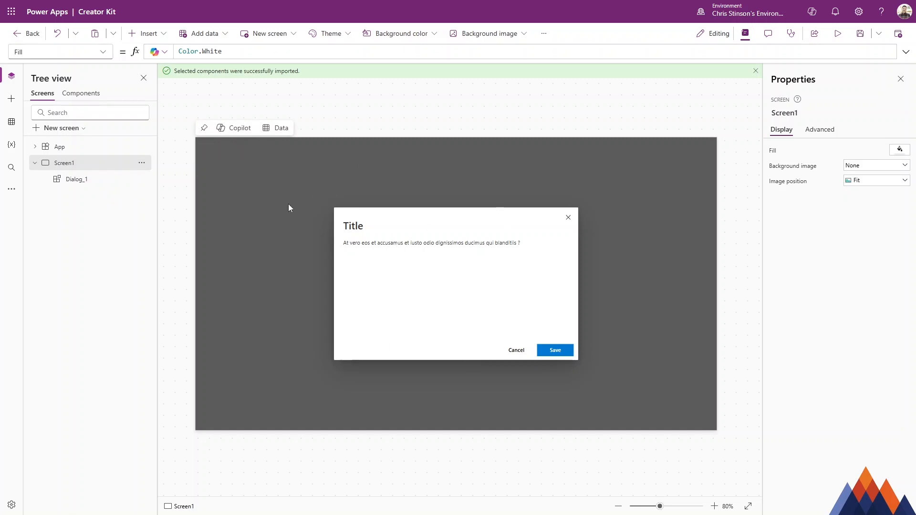
left_click(112, 181)
left_click(103, 52)
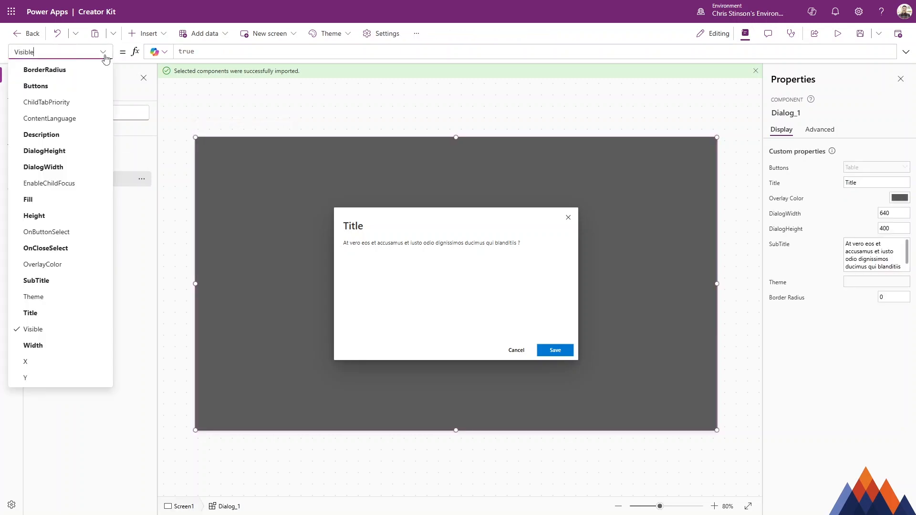
double_click(207, 51)
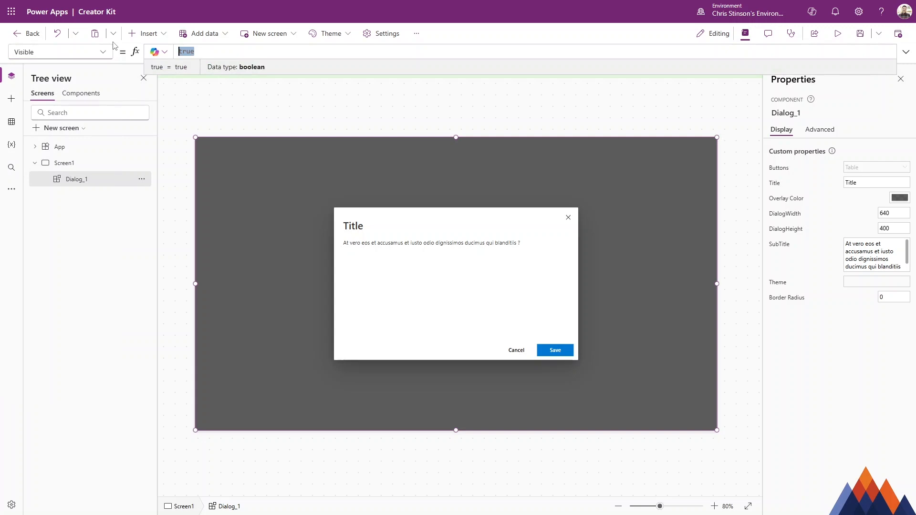
type("showPopUp")
double_click(207, 54)
key("ctrl+c")
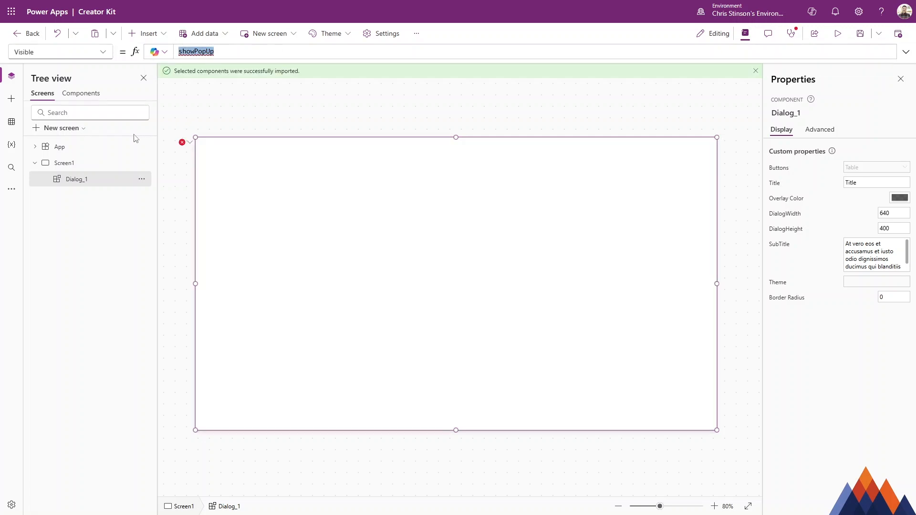
- Set the App object's OnStart formula to Set(showPopUp, false); and run OnStart
left_click(75, 148)
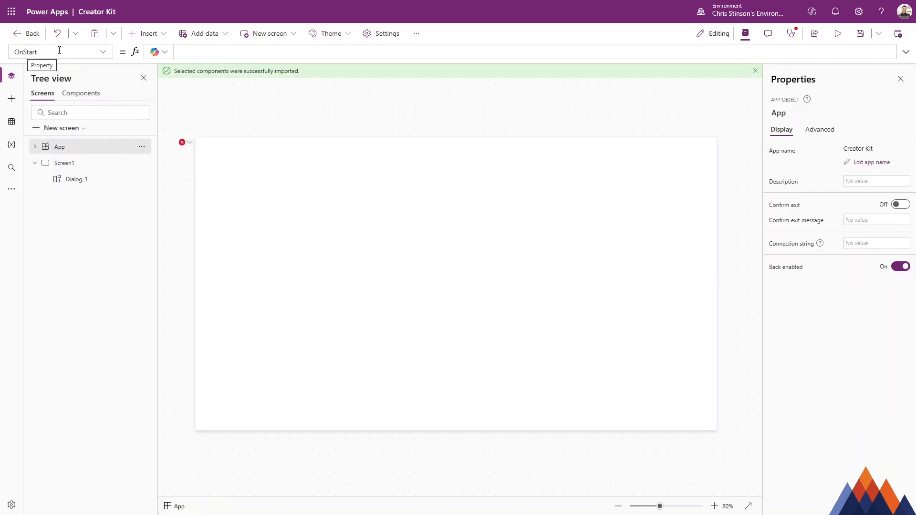
left_click(203, 50)
type("Set(")
key("ctrl+v")
type(", false)")
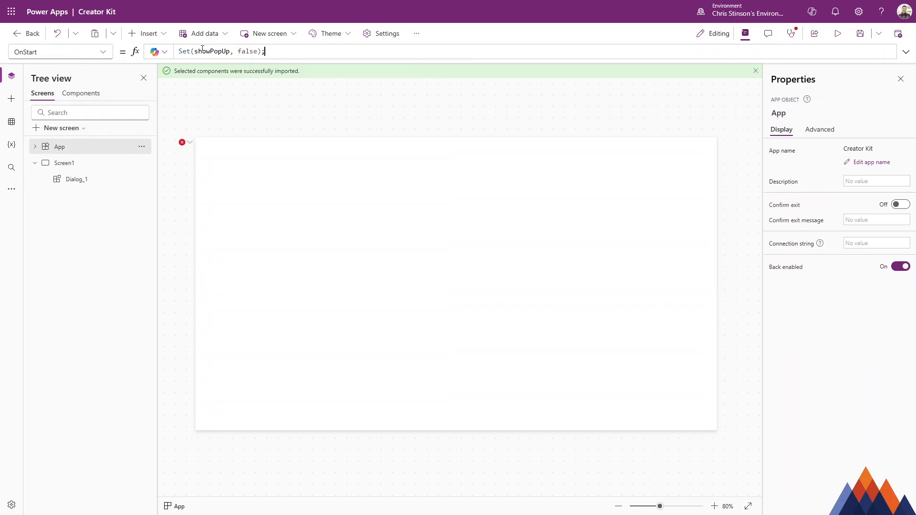
right_click(96, 149)
left_click(145, 204)
- Insert a button on Screen1 and set its text to "Show pop up"
left_click(147, 33)
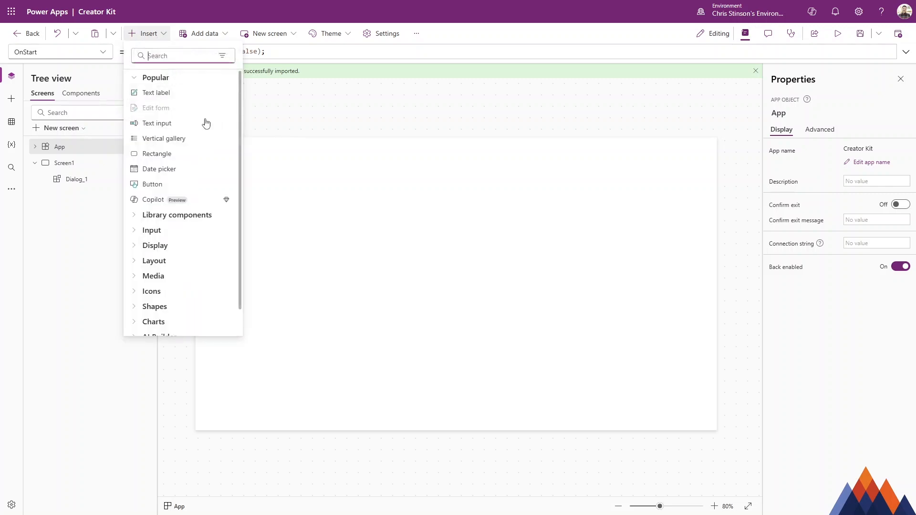
left_click(168, 184)
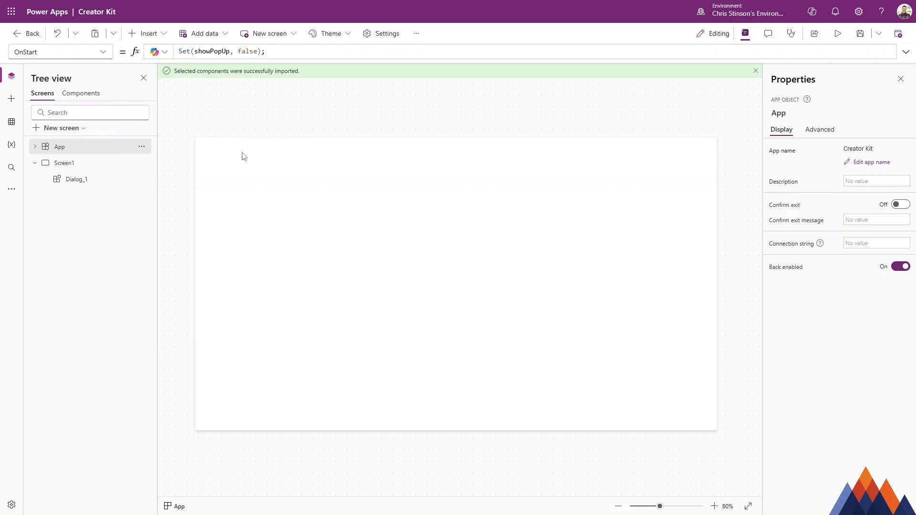
double_click(849, 150)
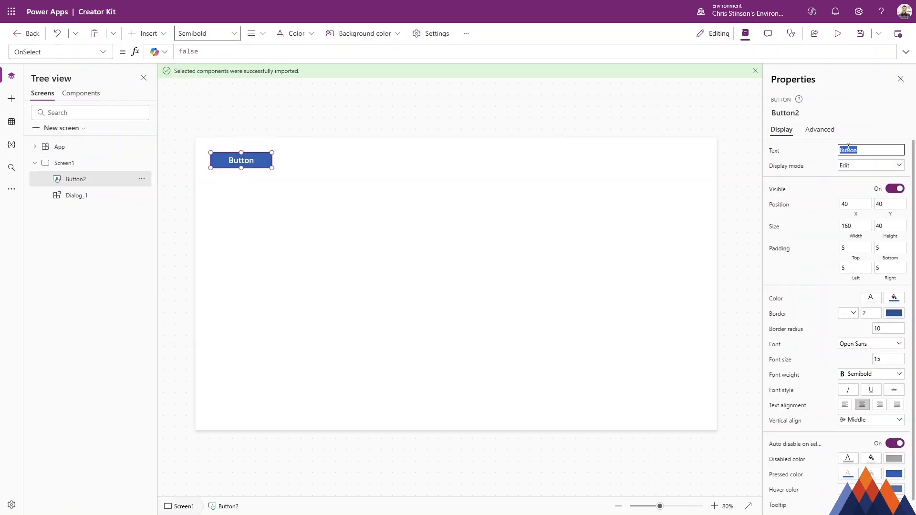
type("Show")
- Set the "Show pop up" button's OnSelect formula to Set(showPopUp, true); and run the app's OnStart
left_click(819, 129)
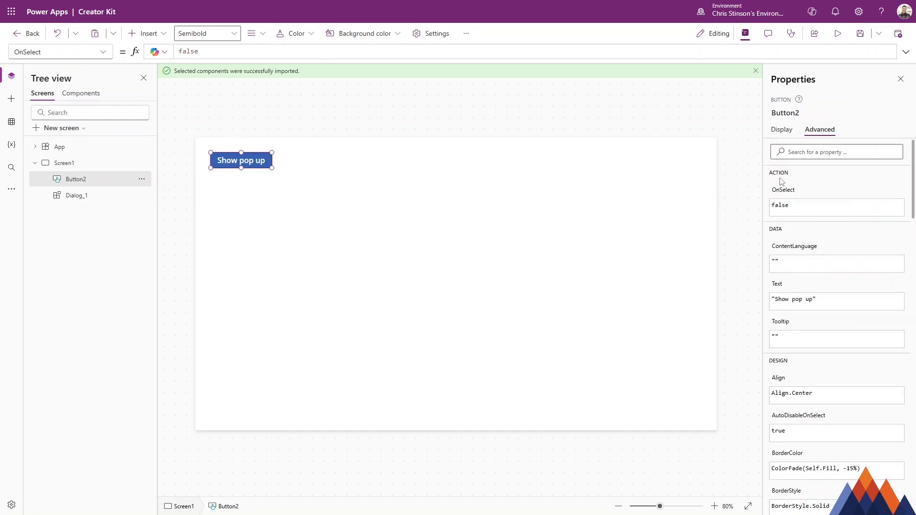
left_click(783, 191)
double_click(181, 50)
type("Set(show")
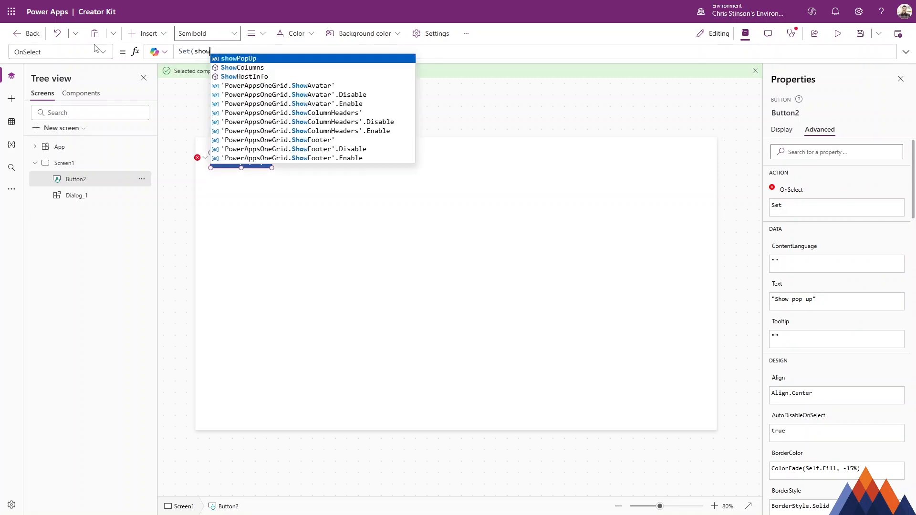
key("Tab")
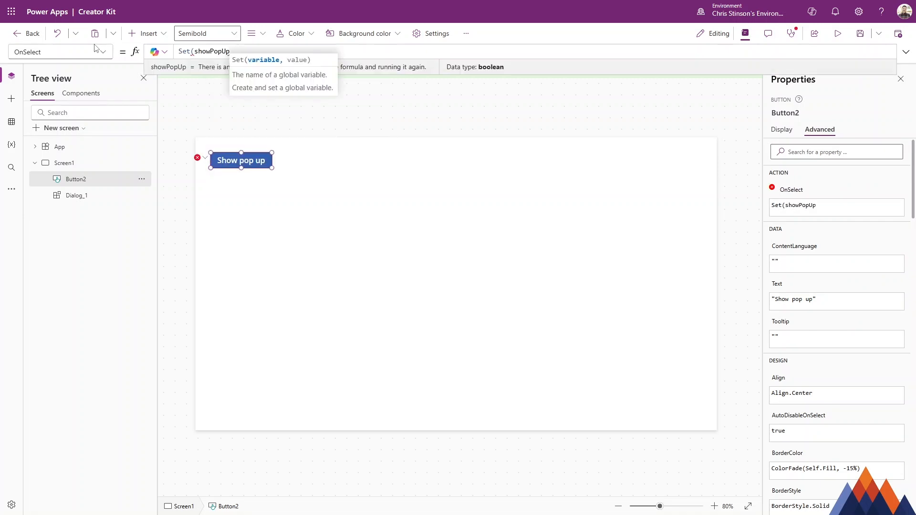
type(", true);")
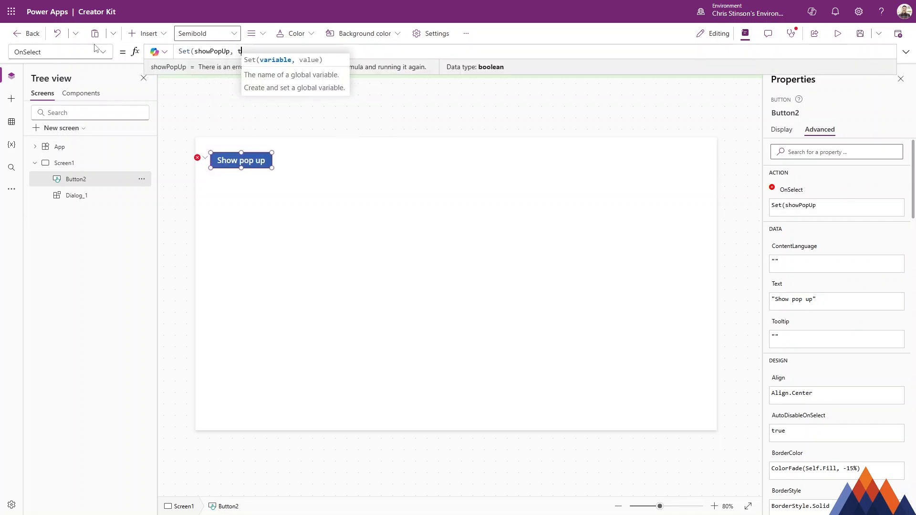
right_click(77, 147)
left_click(123, 203)
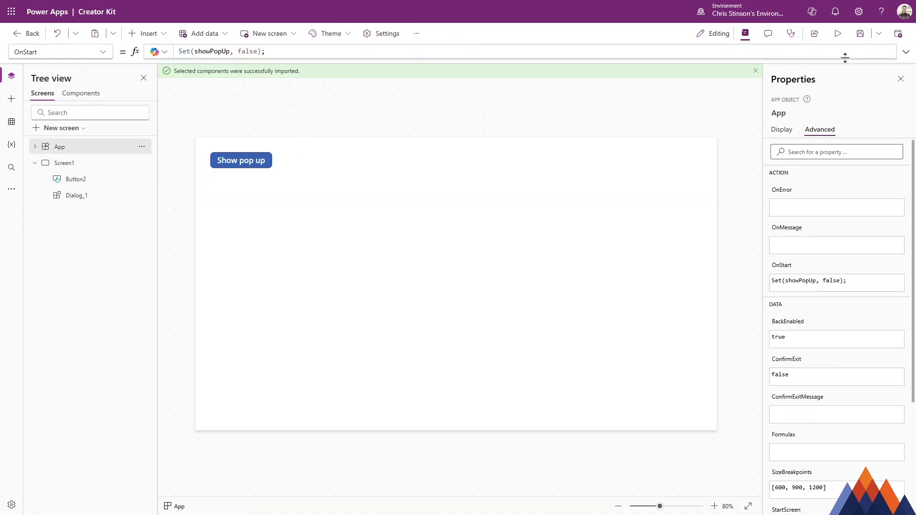
- Preview the app, test the "Show pop up" button, and return to editing
left_click(838, 33)
left_click(145, 91)
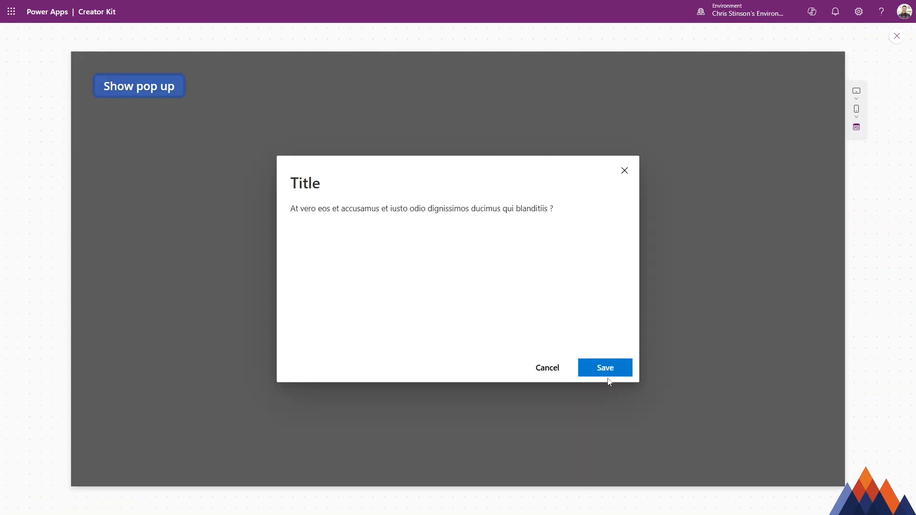
left_click(898, 36)
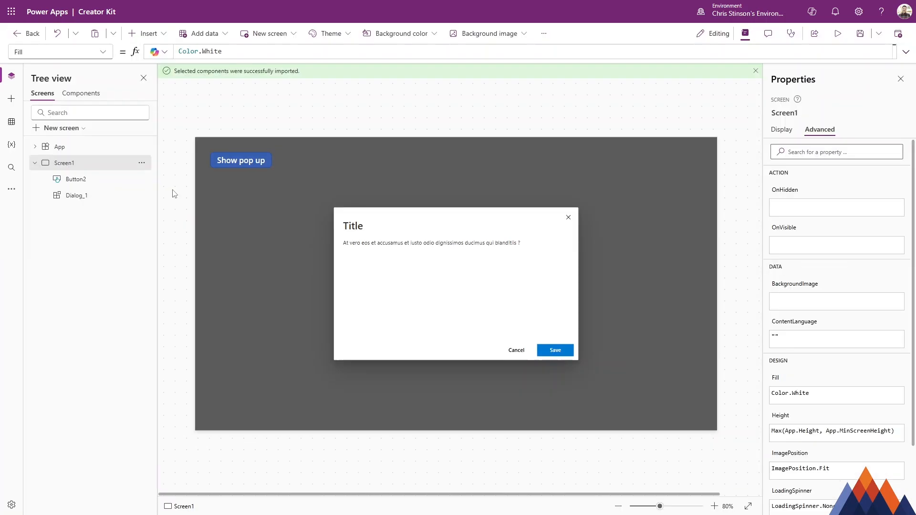
- Send the "Show pop up" button to the back behind the dialog and check the layering in preview
left_click(142, 179)
mouse_move(188, 286)
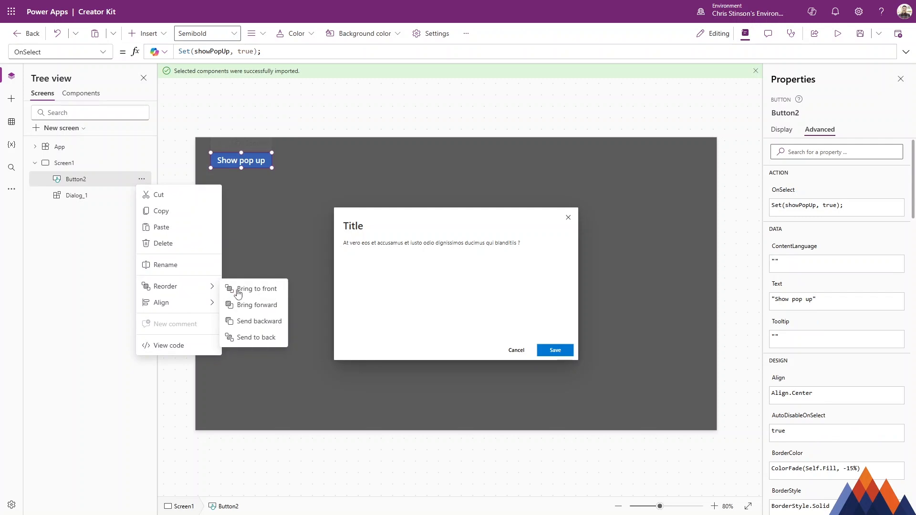
left_click(258, 338)
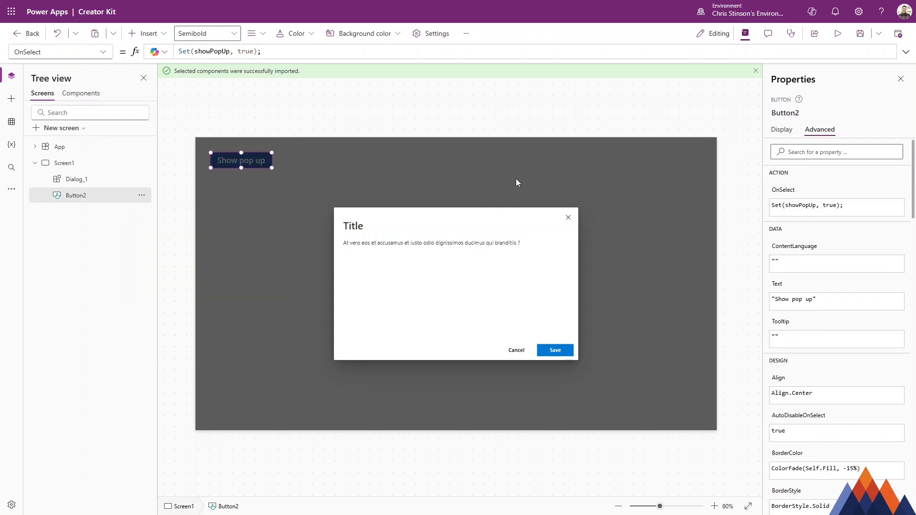
left_click(838, 34)
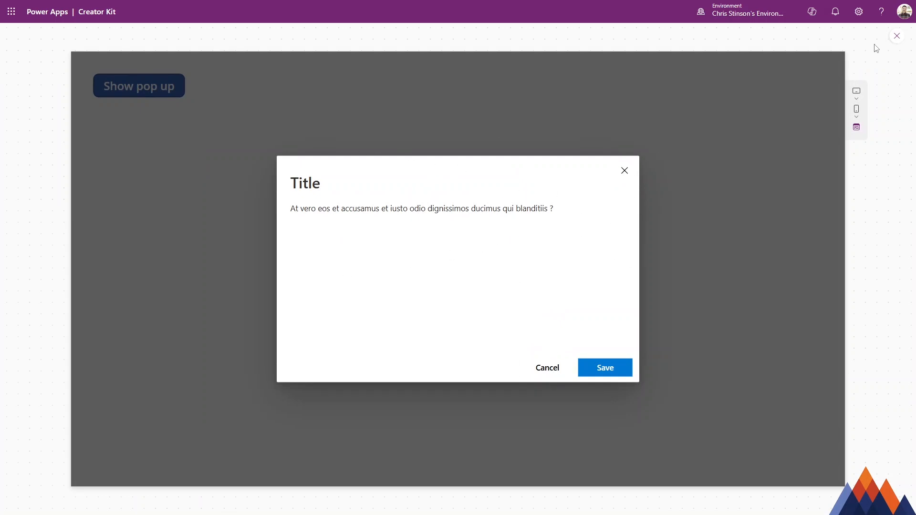
left_click(898, 37)
- Set the OnCloseSelect formula of Dialog_1 to Set(showPopUp, false);
left_click(109, 185)
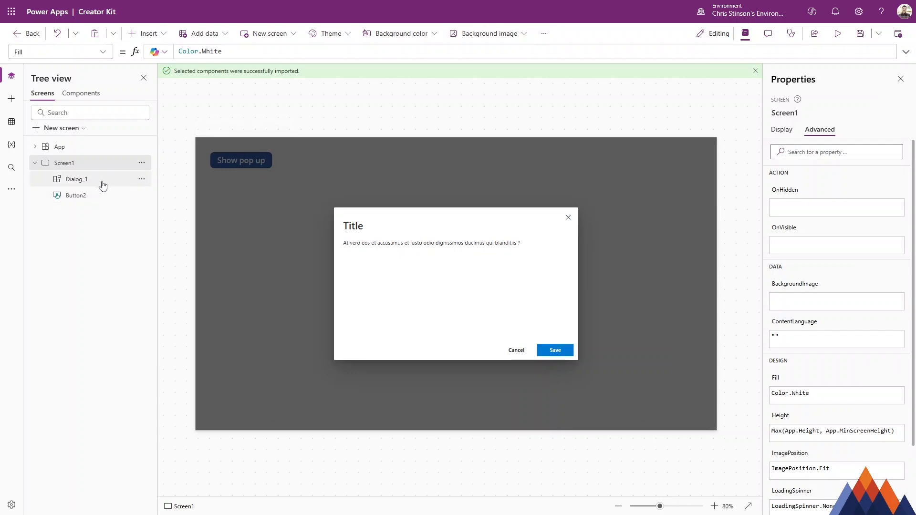
left_click(605, 199)
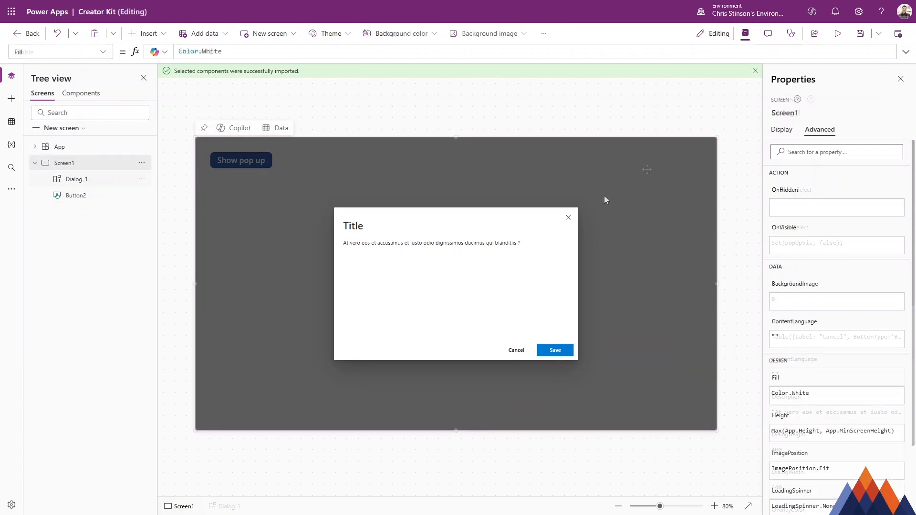
left_click(606, 170)
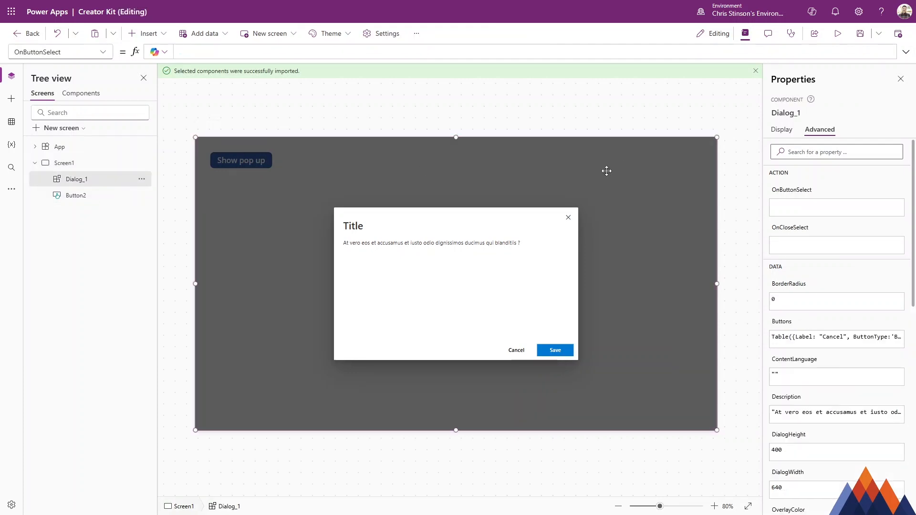
left_click(781, 130)
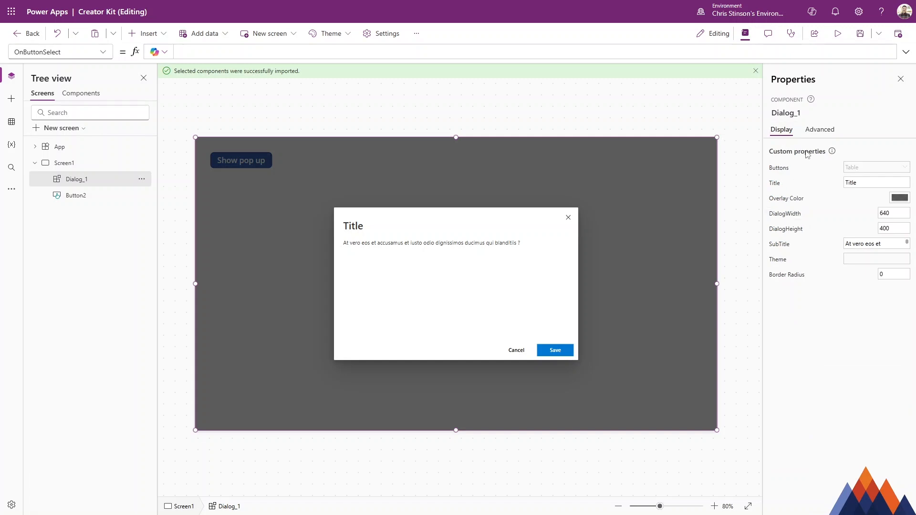
left_click(820, 130)
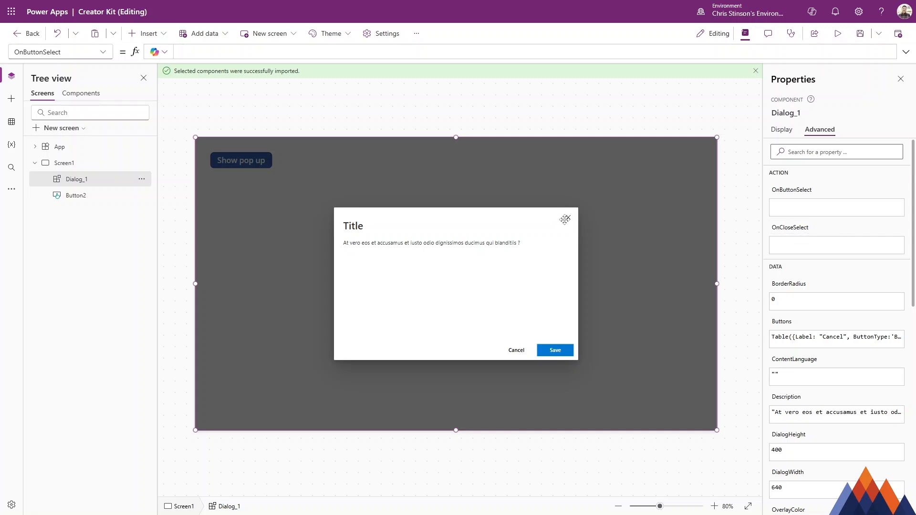
left_click(805, 248)
type("Set(showPopUp, false);")
- Preview the app to test closing the dialog and reopening it with the "Show pop up" button
left_click(837, 33)
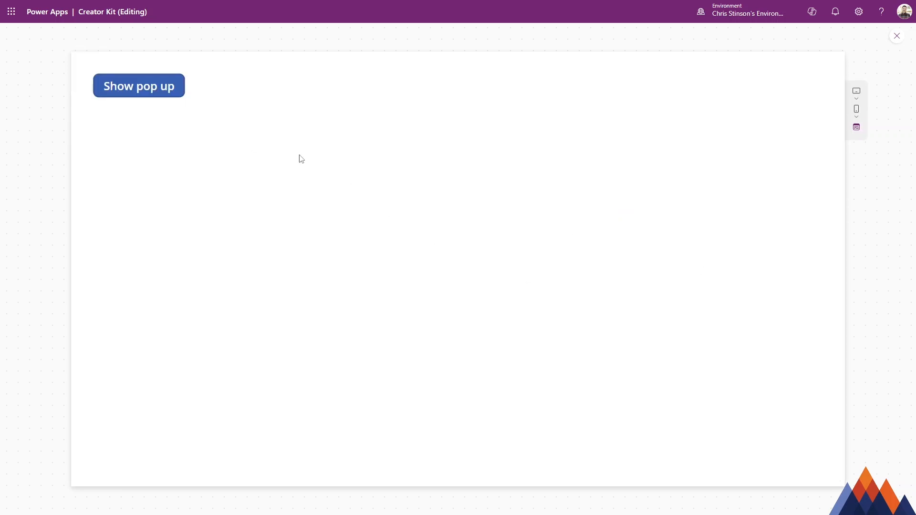
left_click(150, 88)
left_click(897, 36)
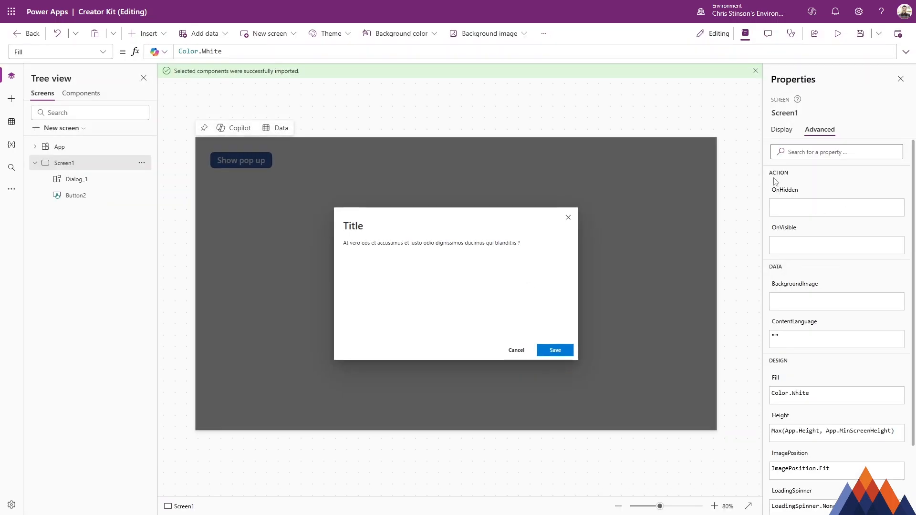
- Expand the Buttons formula of Dialog_1 and format its text across multiple lines
left_click(471, 265)
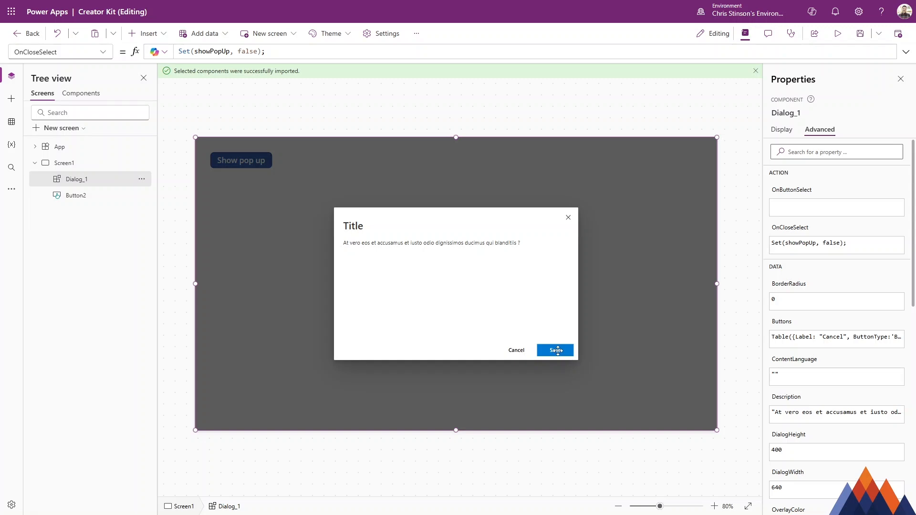
left_click(795, 193)
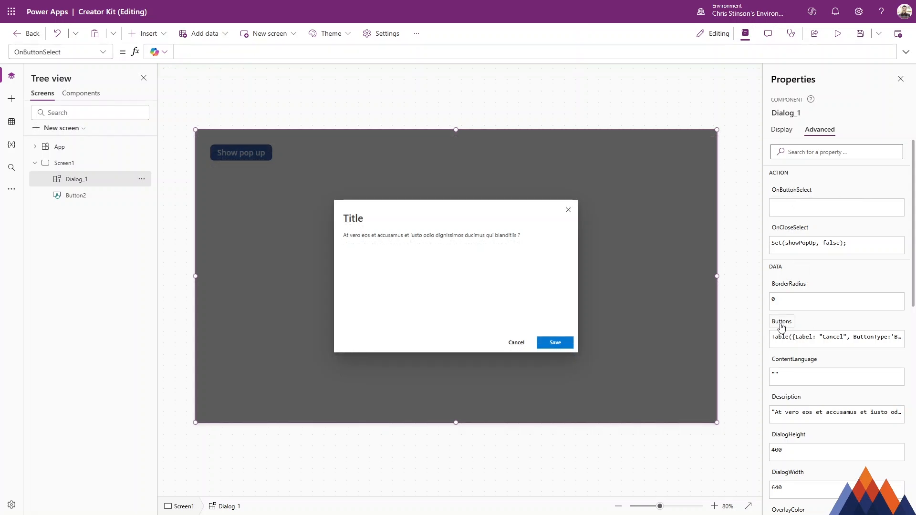
left_click(781, 325)
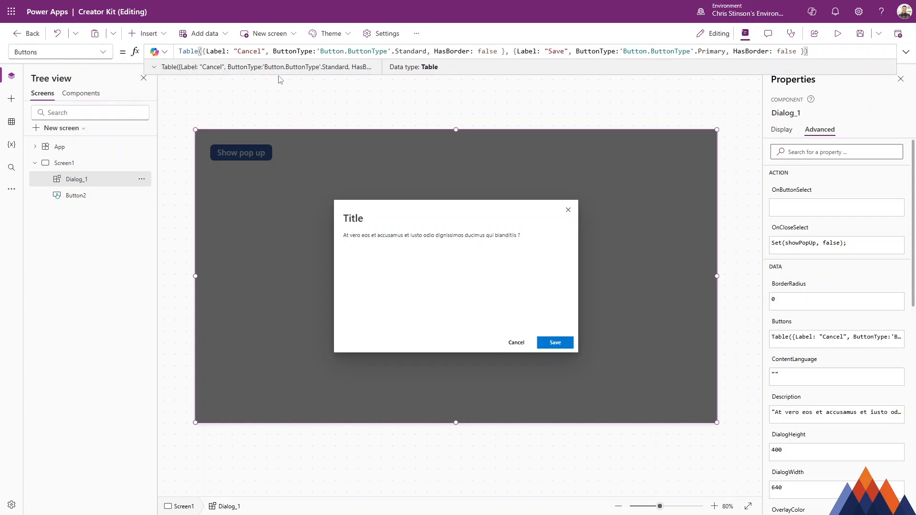
left_click_drag(277, 75, 278, 157)
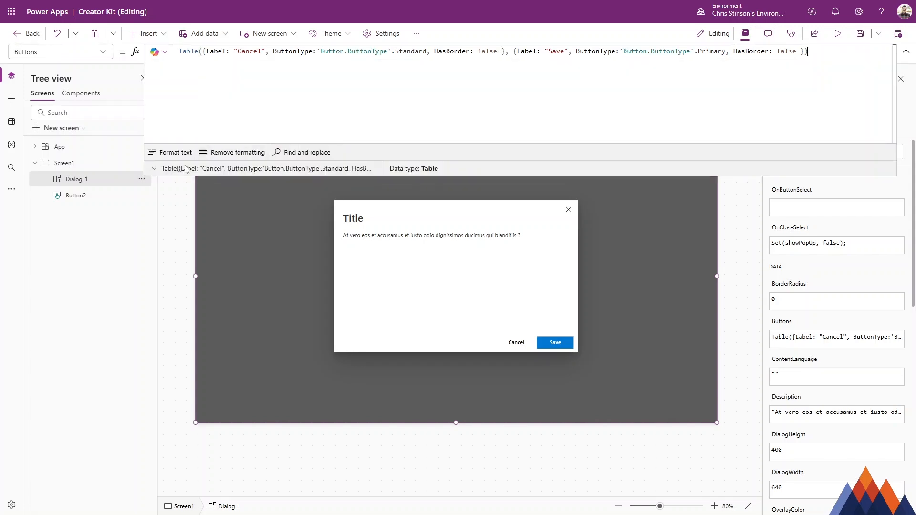
left_click(194, 153)
left_click_drag(263, 167, 260, 226)
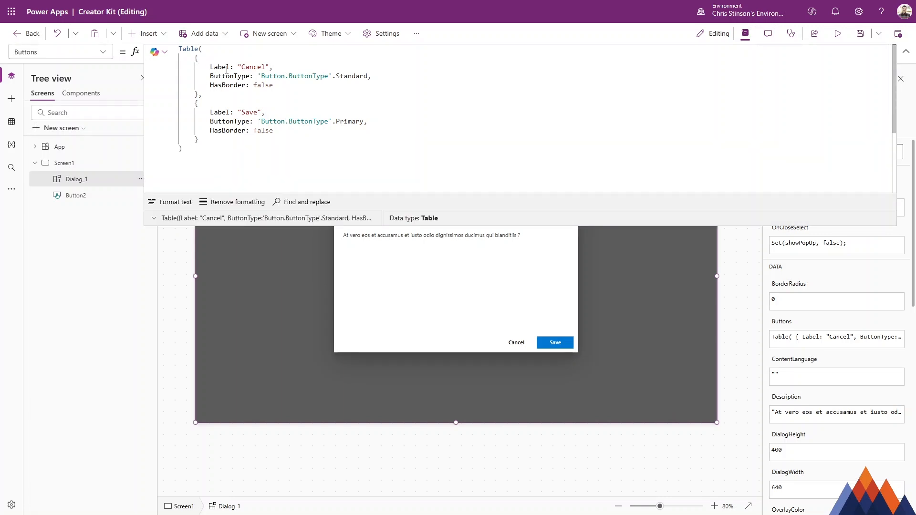
- Examine the Label and ButtonType entries of the Cancel record in the dialog's Buttons formula
left_click_drag(215, 77, 320, 76)
left_click(339, 76)
left_click_drag(376, 77, 260, 76)
left_click(269, 78)
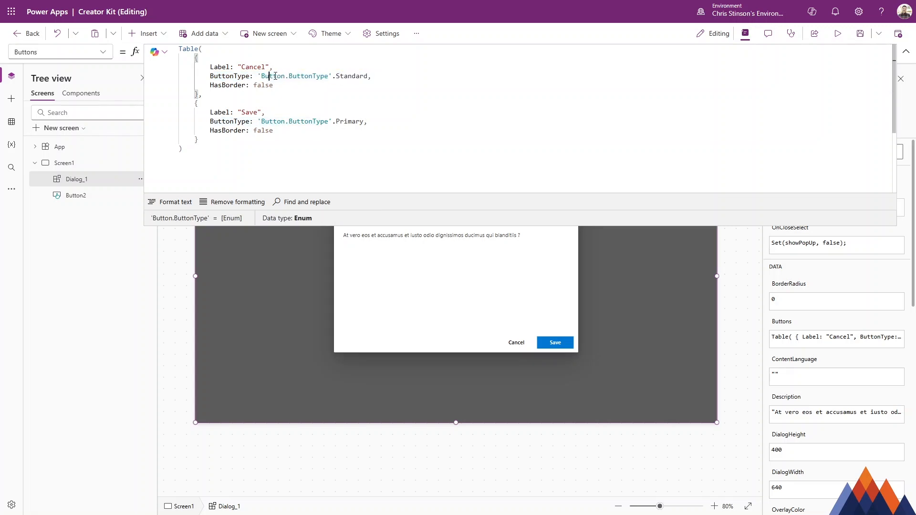
left_click_drag(337, 77, 367, 77)
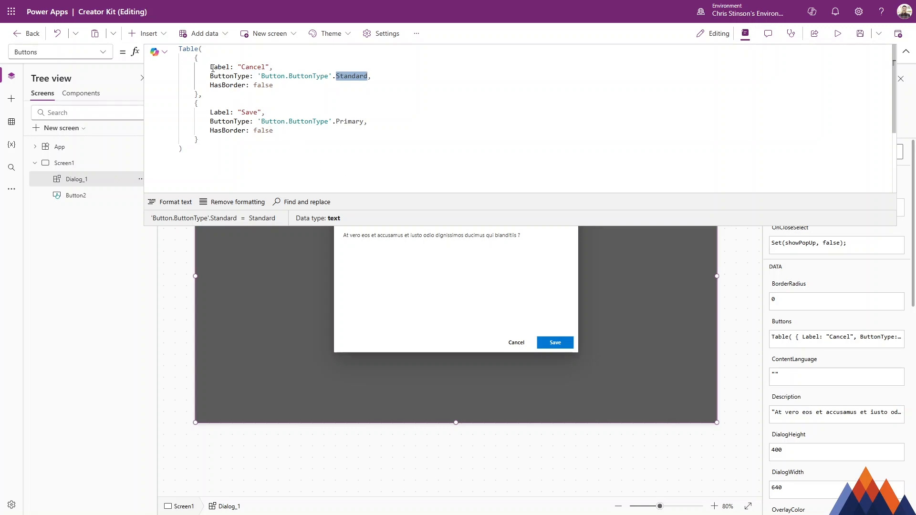
left_click_drag(211, 68, 272, 69)
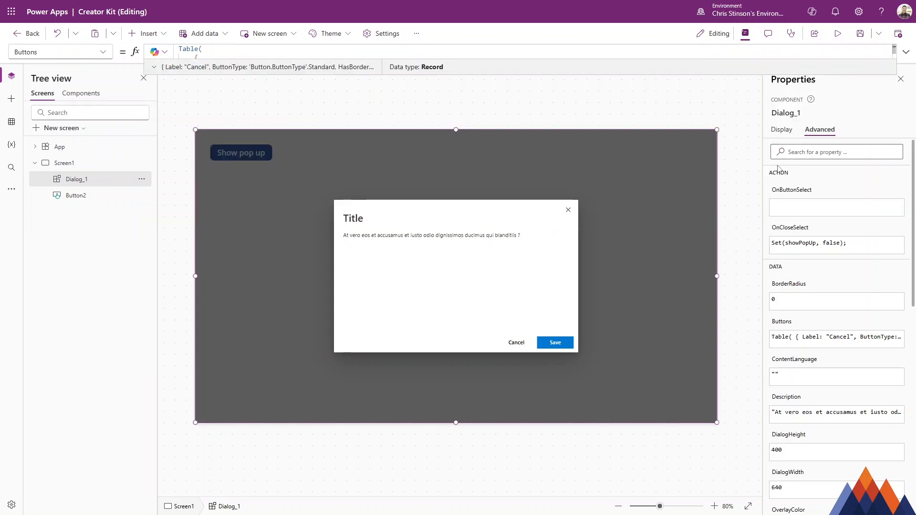
- Start the OnButtonSelect formula of Dialog_1 with an If condition testing Self.SelectedButton.Label = "Cancel"
left_click(792, 191)
left_click(209, 53)
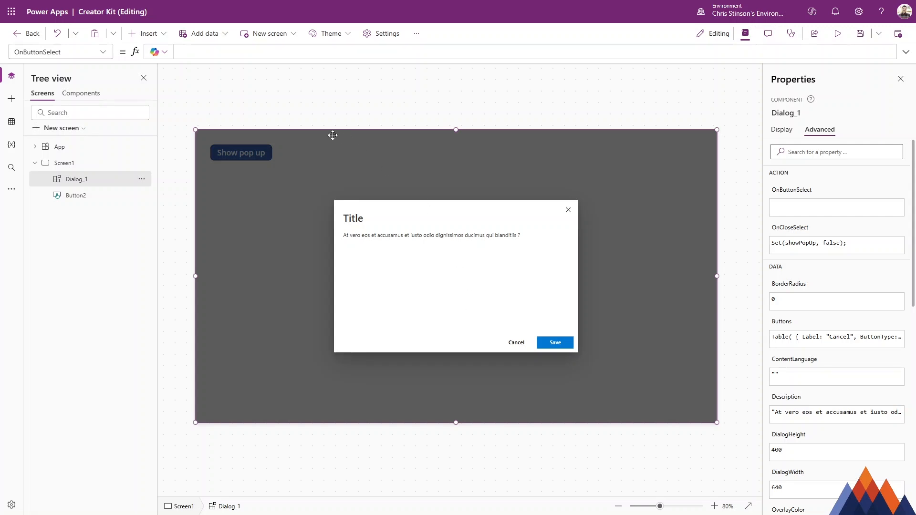
type("()")
type("Self")
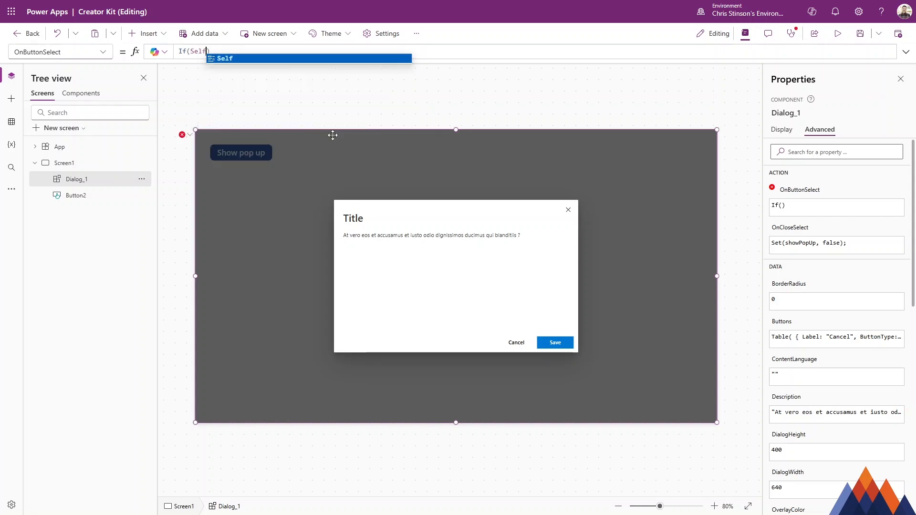
type(".SelectedButton")
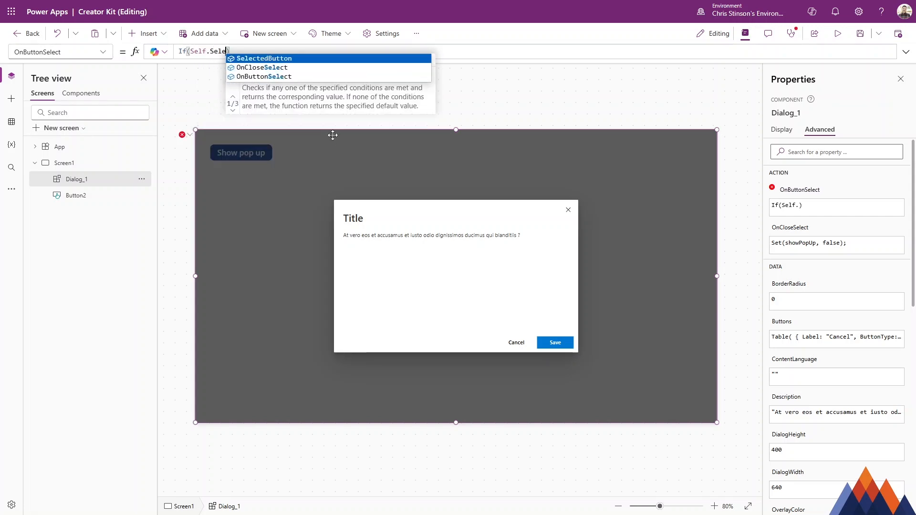
type(".Label")
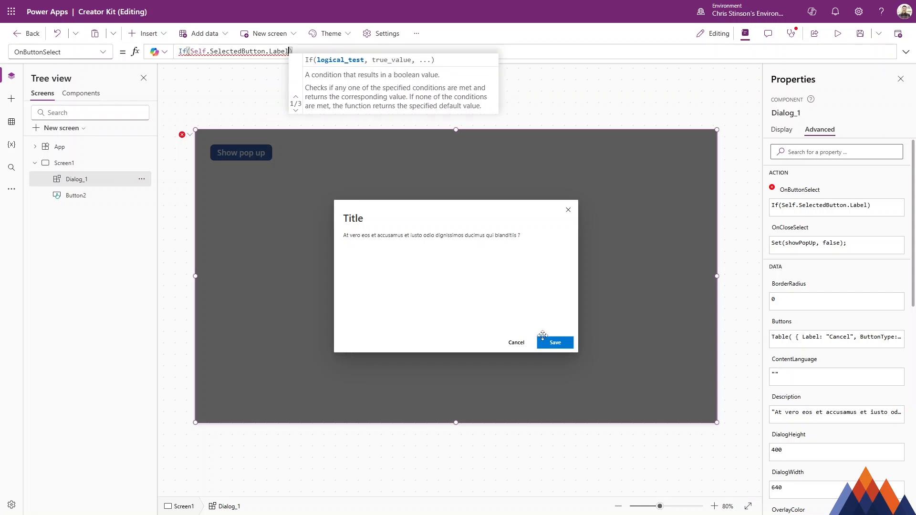
type("= \"Cacn")
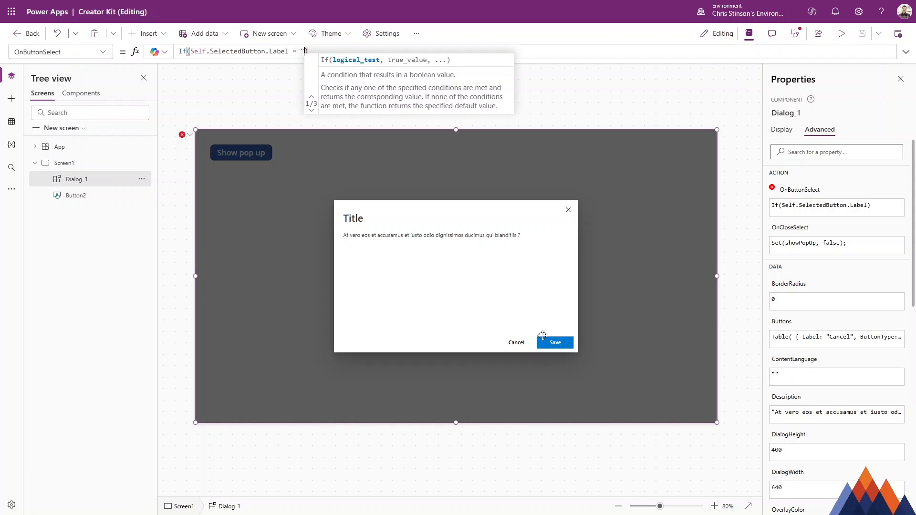
key("BackSpace")
key("BackSpace")
type("ncel\", ")
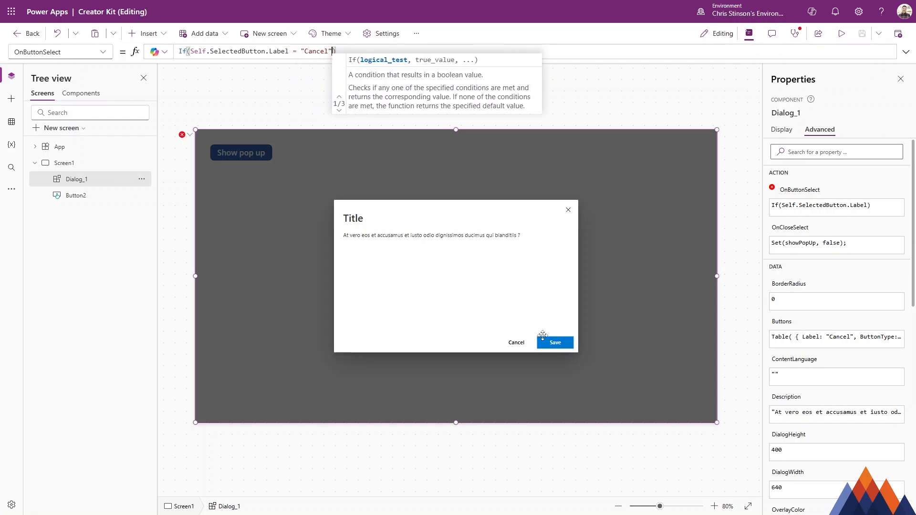
- Add Set(showPopUp, false) as the true result of the If in the dialog's OnButtonSelect formula
type("Set(show")
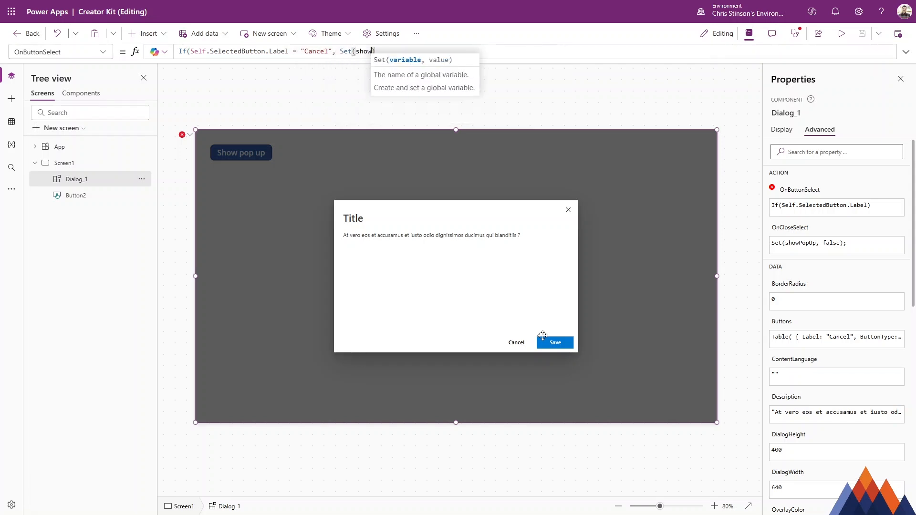
key("Tab")
type(", false)")
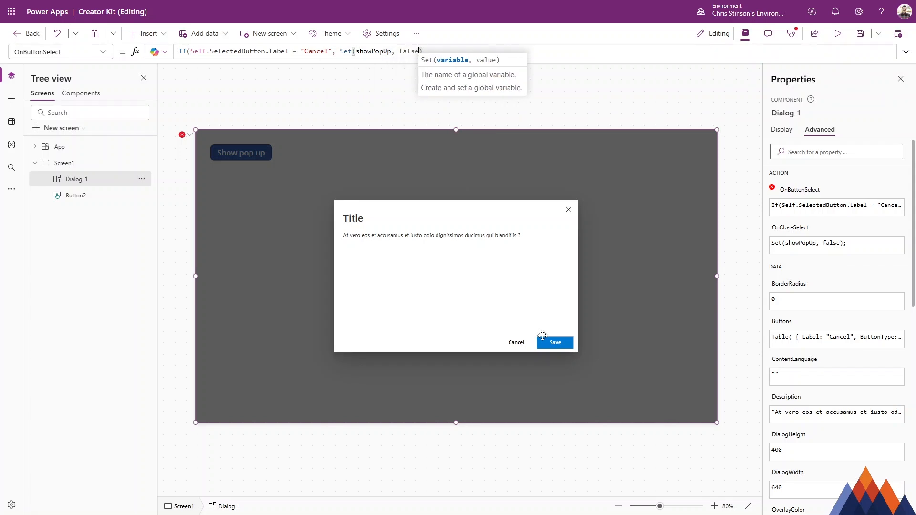
type(",")
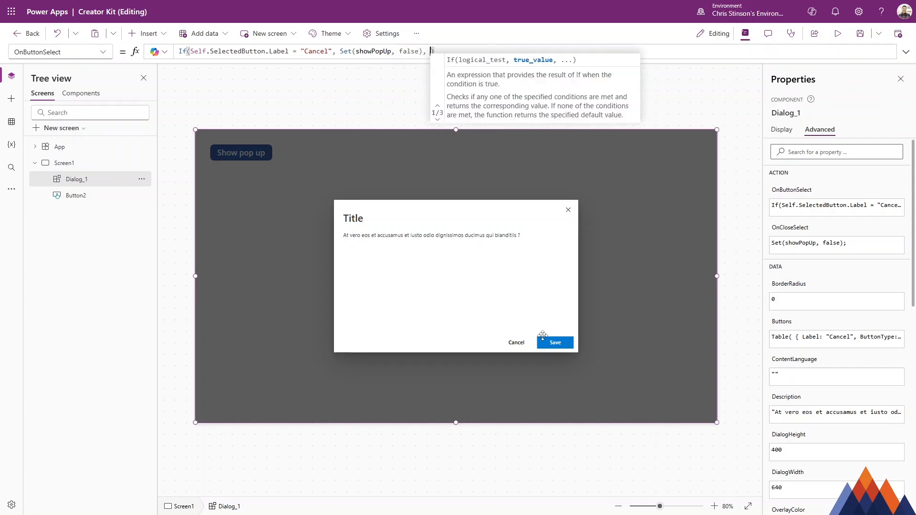
left_click_drag(336, 53, 242, 52)
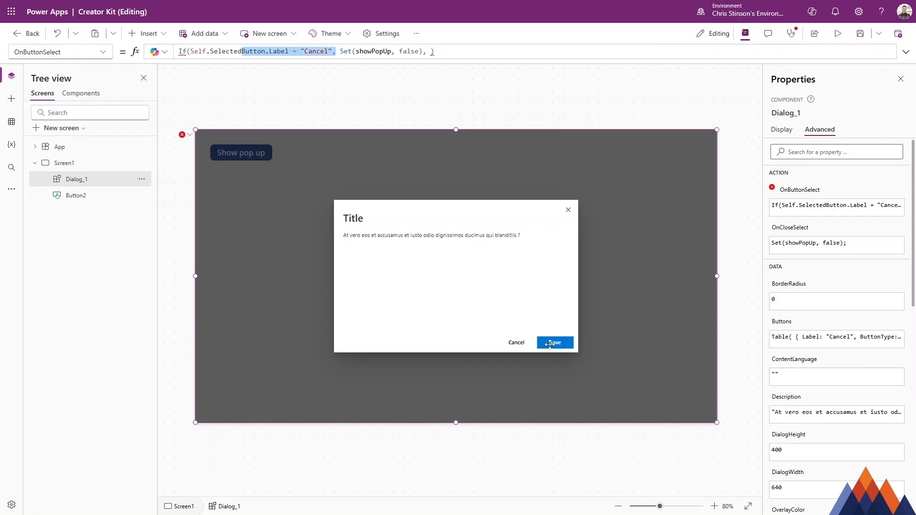
left_click(427, 50)
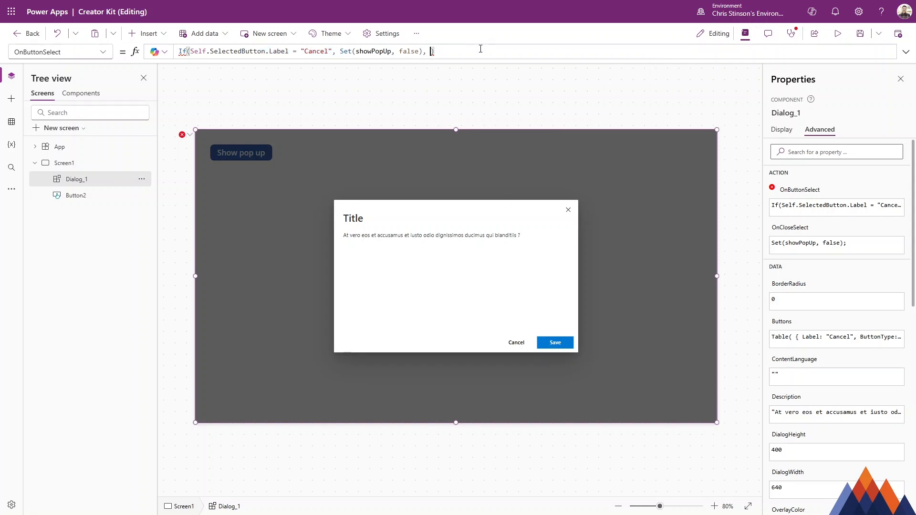
- Complete the OnButtonSelect formula with Notify("Your changes have been saved") as the else result
type("Notify(\"")
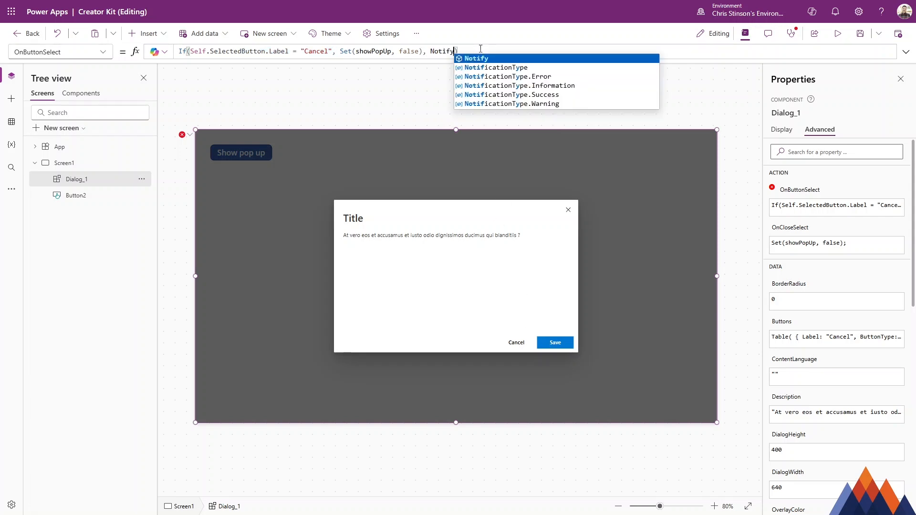
type("Your changes have been saved\"!")
key("BackSpace")
type(")")
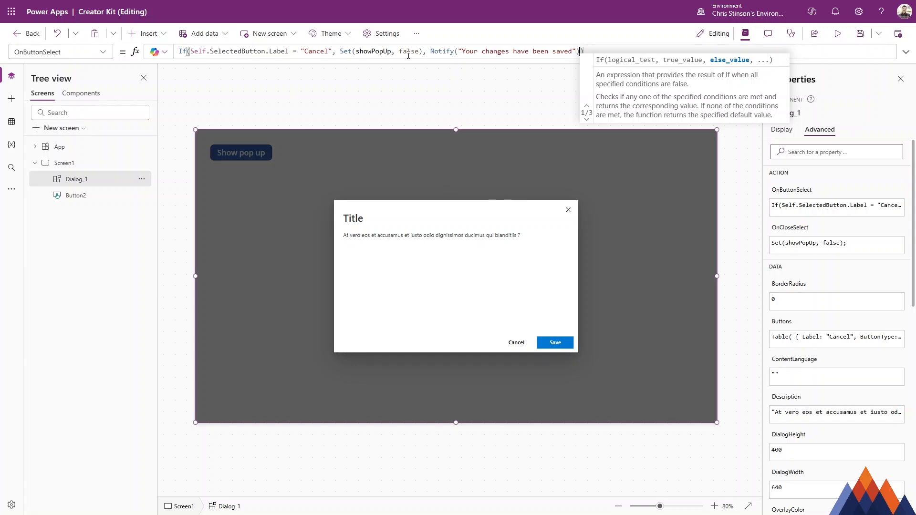
left_click_drag(422, 51, 342, 51)
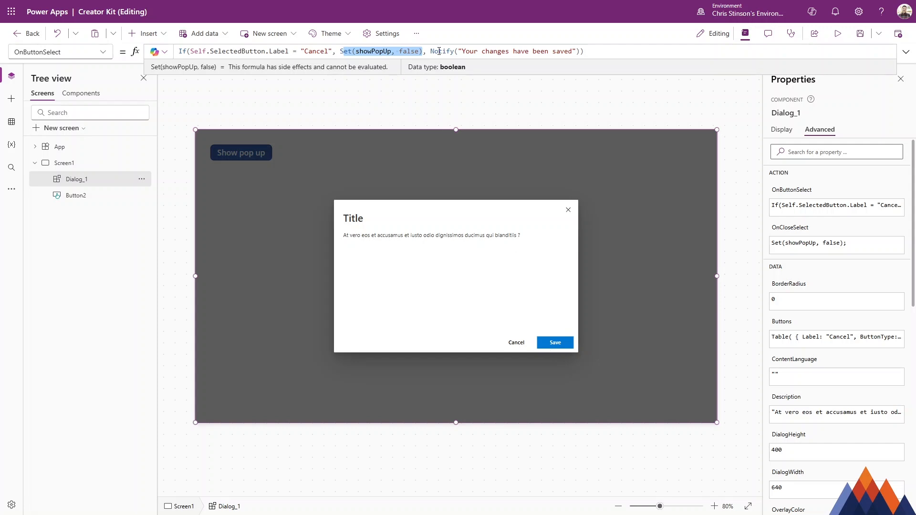
- Preview the app to test the dialog's Cancel and Save buttons, dismiss the notification and return to editing
left_click(838, 34)
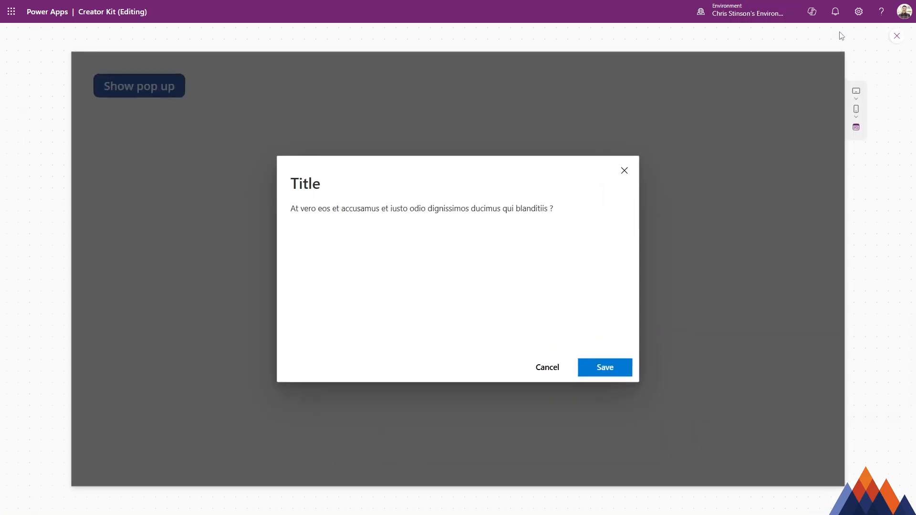
left_click(557, 370)
left_click(168, 88)
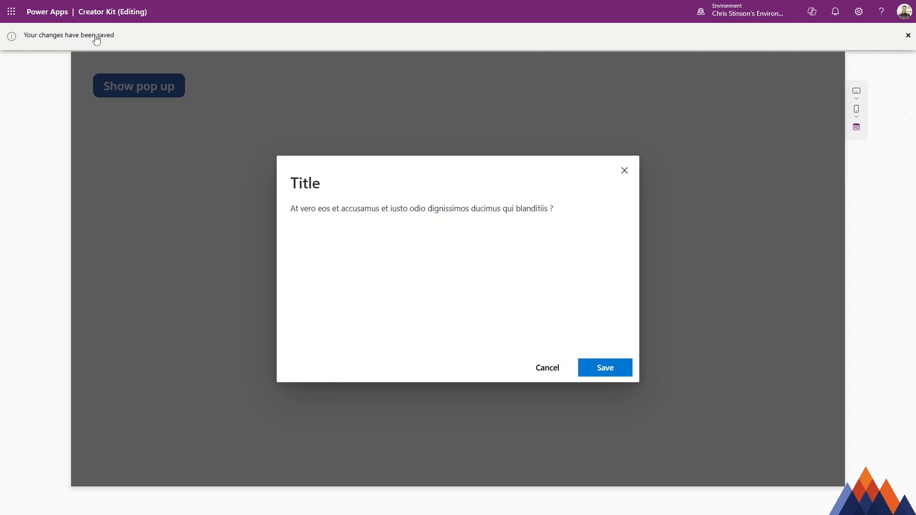
left_click(908, 35)
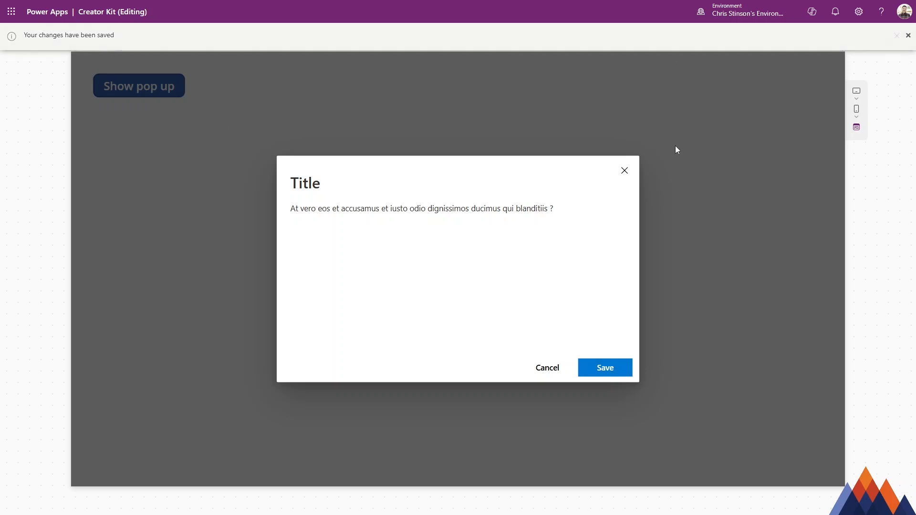
left_click(897, 36)
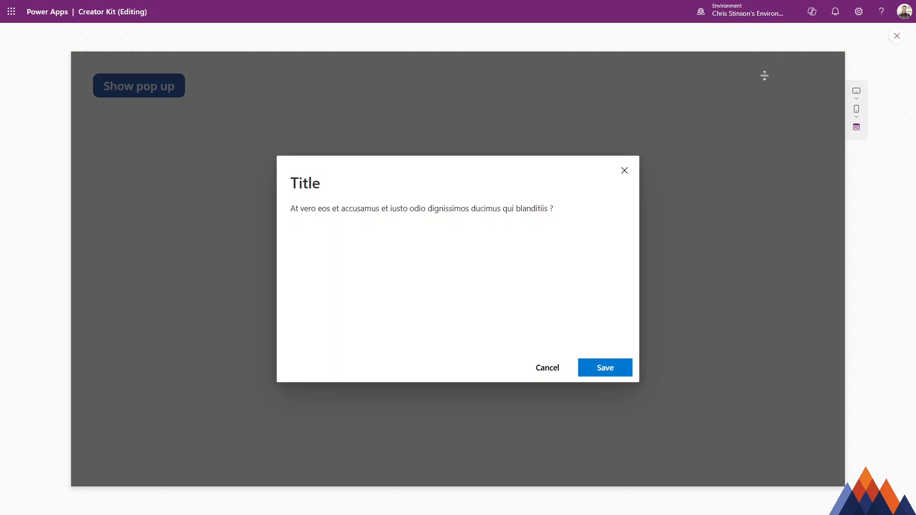
- Delete the dialog component and the "Show pop up" button from Screen1
left_click(642, 271)
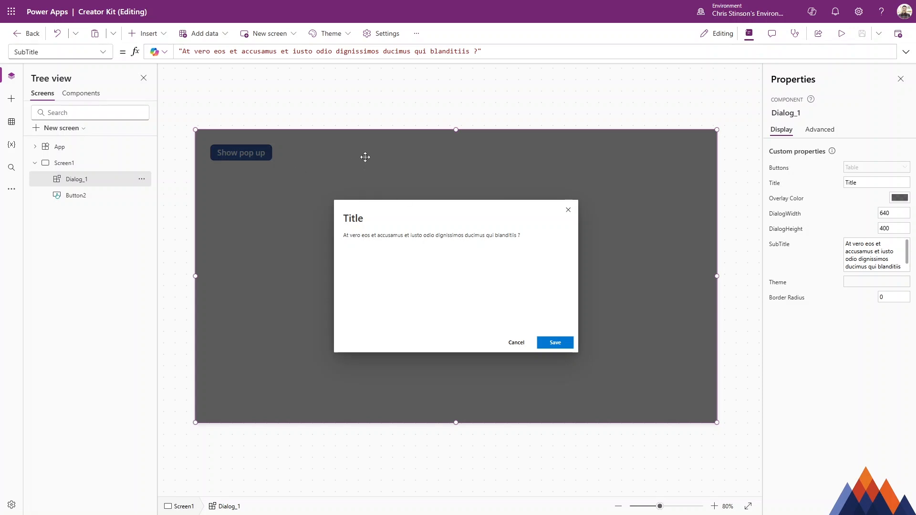
key("Delete")
left_click(242, 153)
key("Delete")
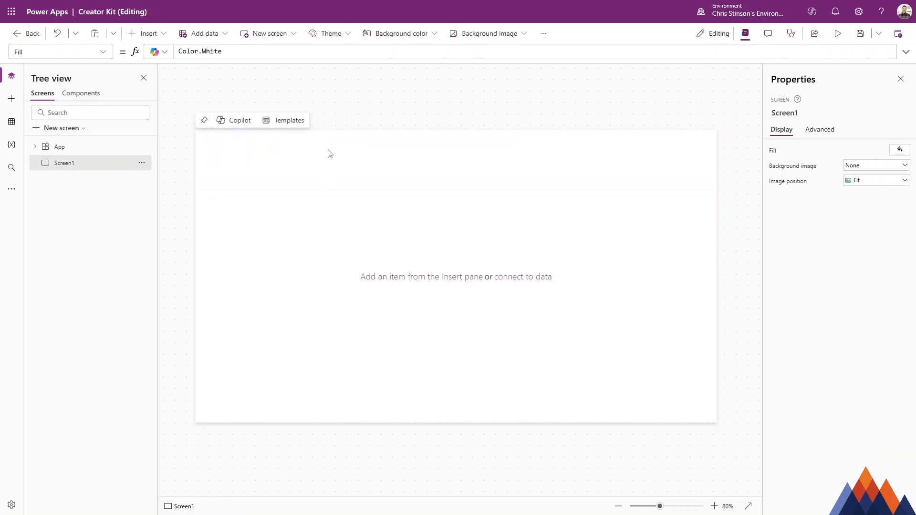
- Import the Header canvas component from the Power CAT Component Library and insert it on Screen1
left_click(12, 98)
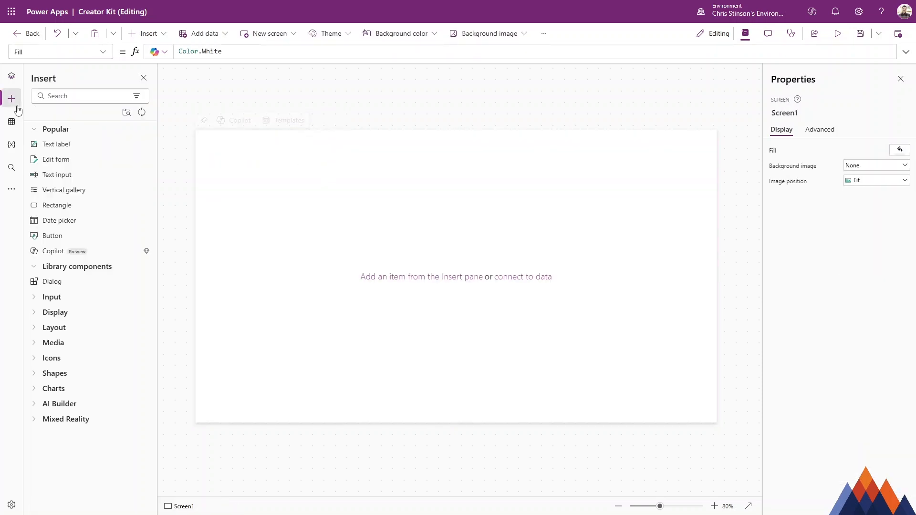
left_click(127, 113)
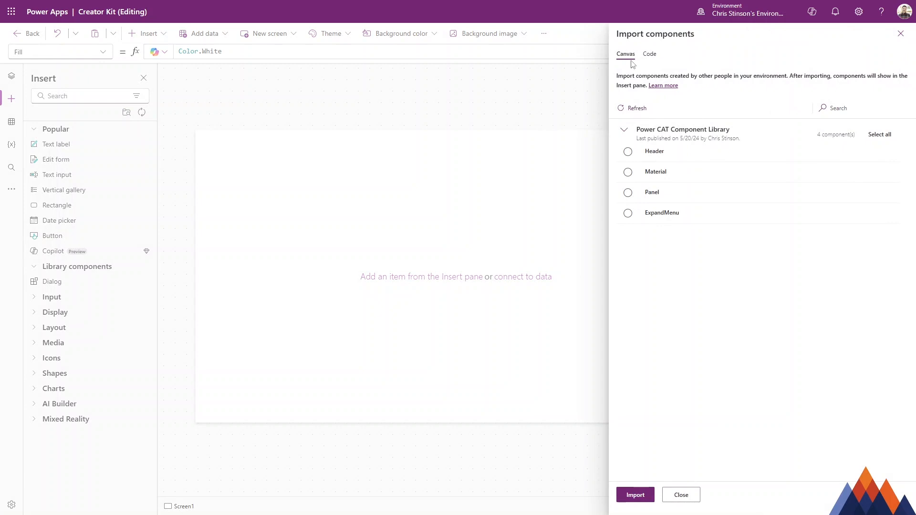
left_click(668, 159)
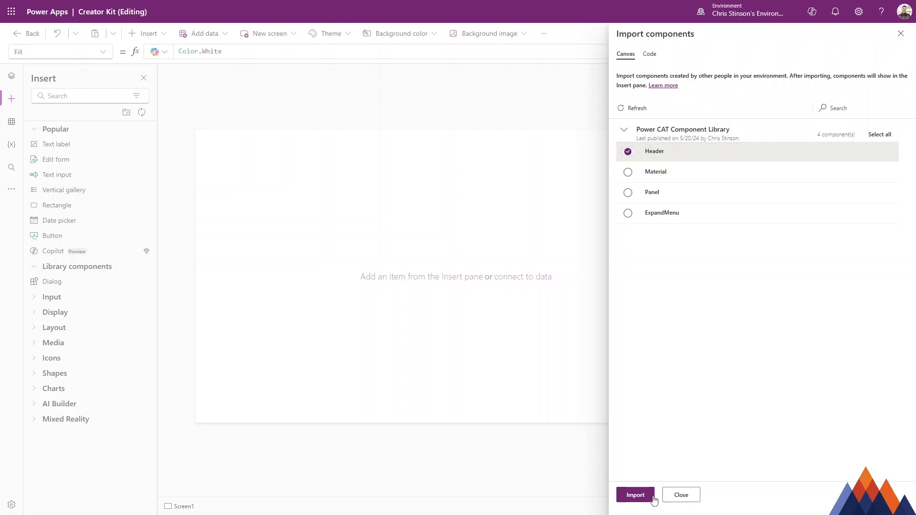
left_click(637, 496)
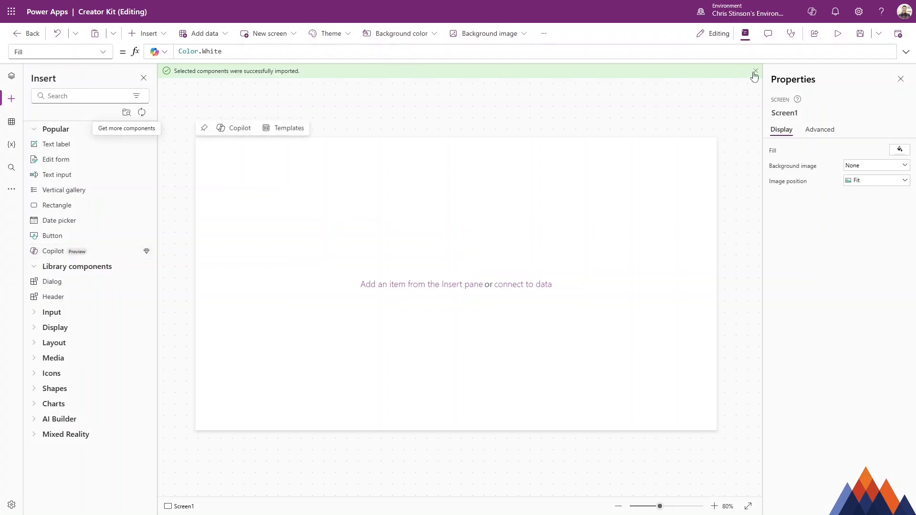
left_click(756, 70)
left_click(77, 297)
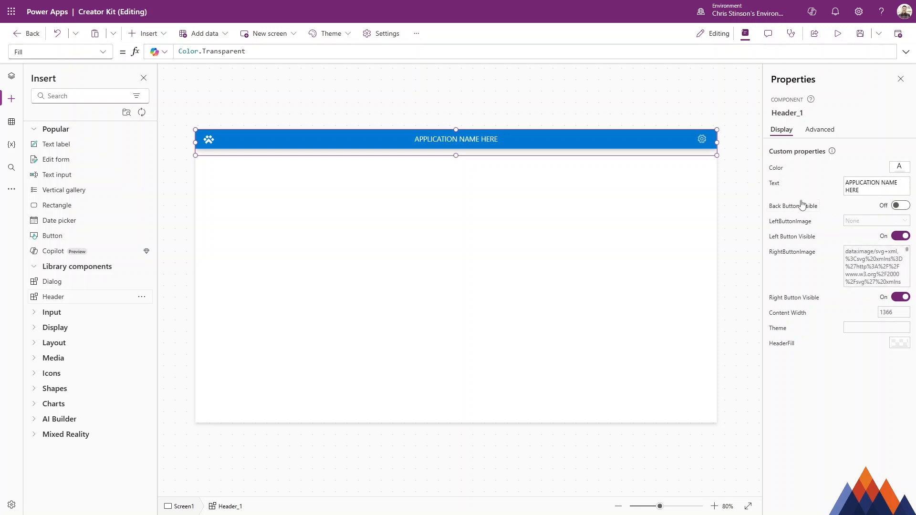
- Try switching the header's Back Button Visible property on and off
left_click(900, 207)
left_click(901, 207)
left_click(900, 207)
- Clear the entire LeftButtonImage formula of Header_1 to remove its paw icon, and reselect the header
left_click(790, 222)
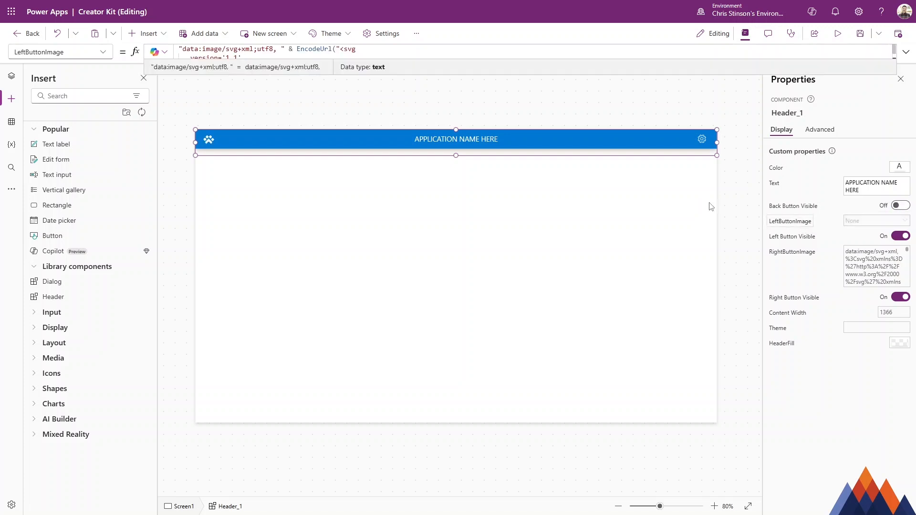
left_click(334, 49)
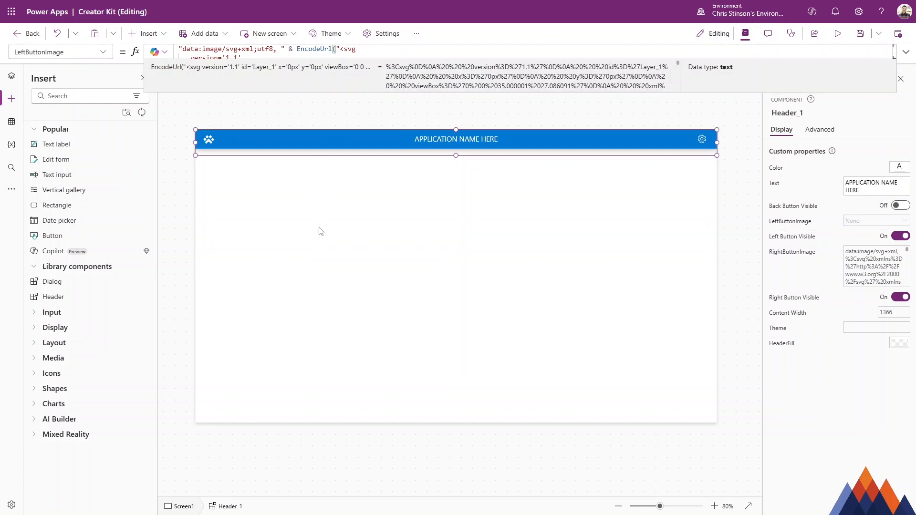
left_click(290, 90)
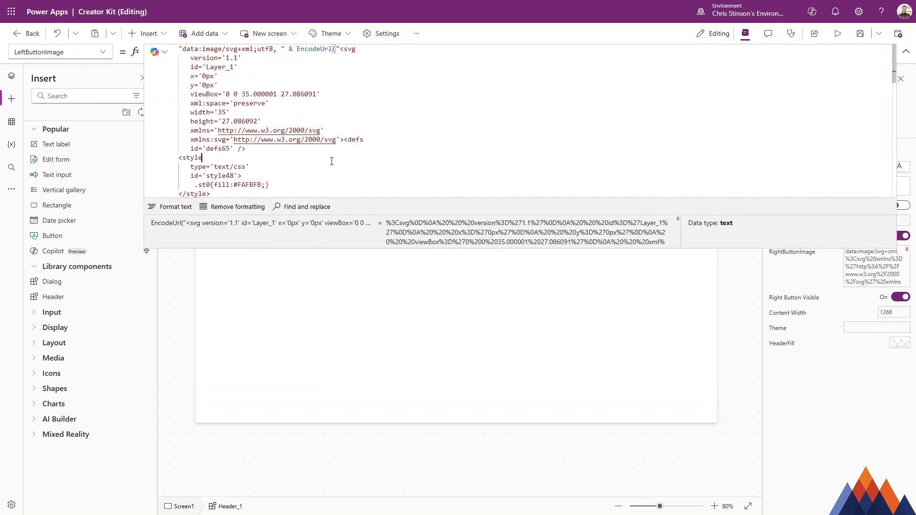
key("ctrl+a")
key("Delete")
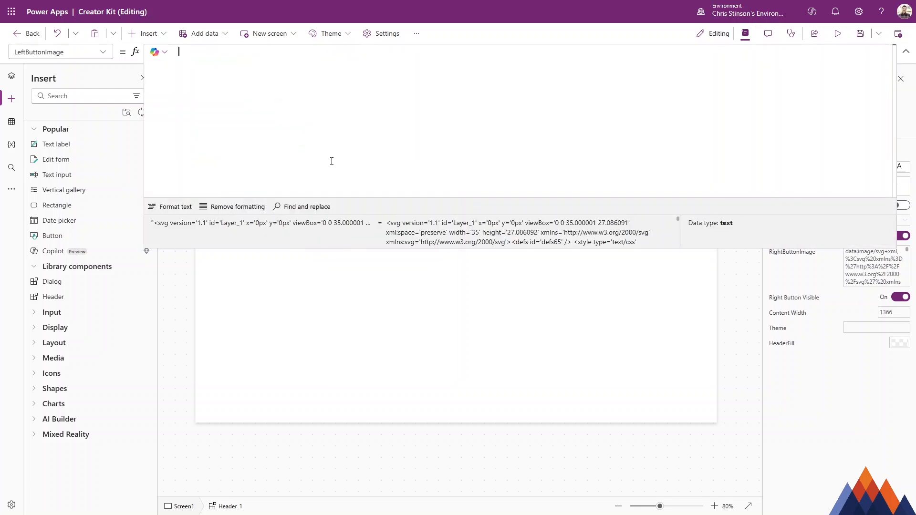
left_click(348, 250)
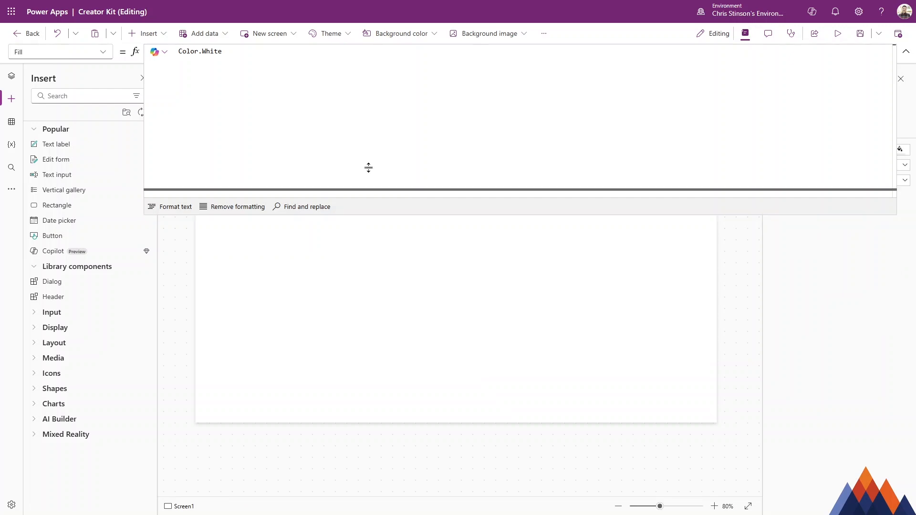
left_click(591, 139)
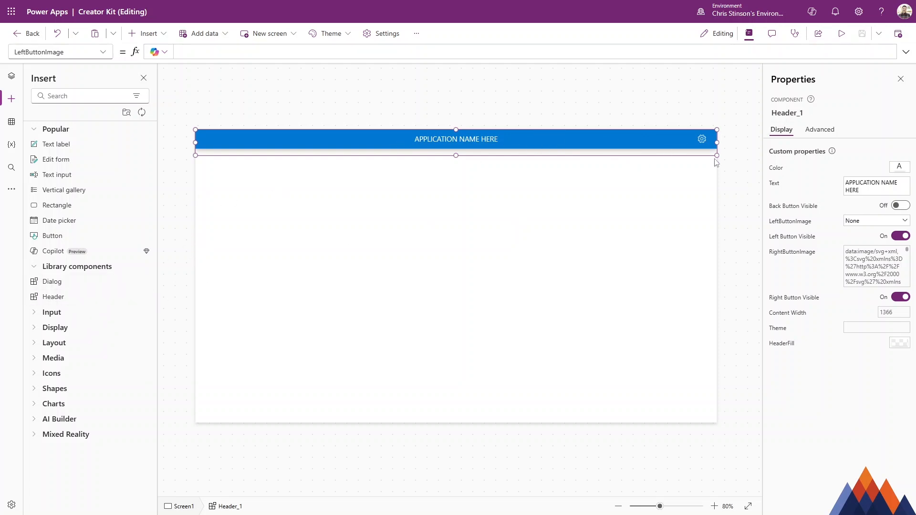
- Review the header's OnBackSelect, OnLeftButtonSelect and OnRightButtonSelect action properties
left_click(829, 129)
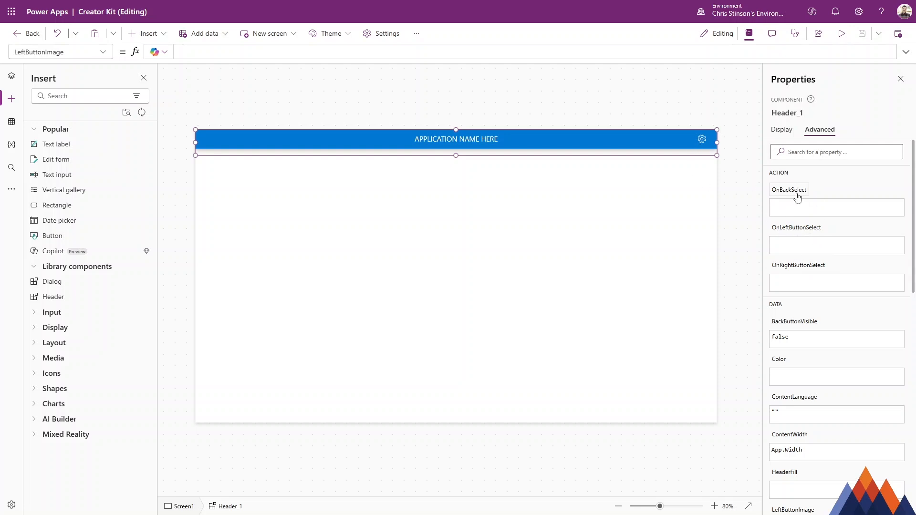
left_click(783, 131)
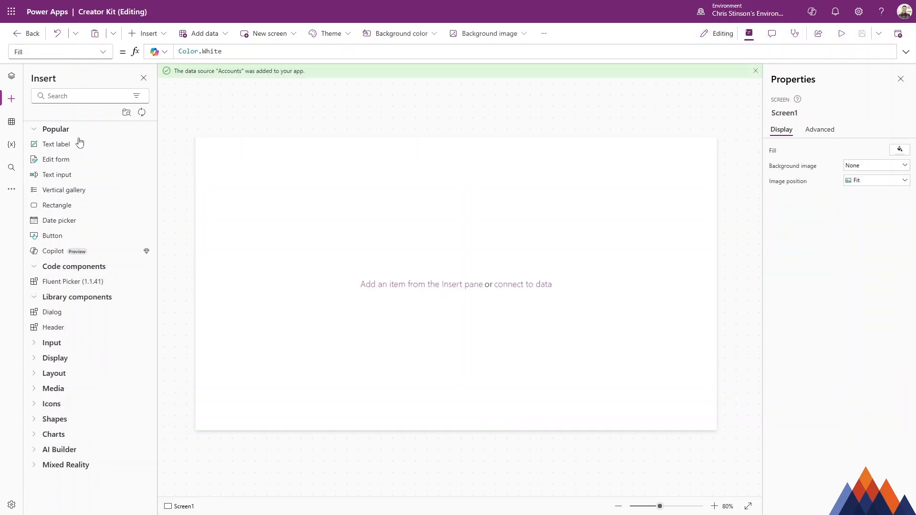
- Import the Auto Width Label (1.1.41) code component and insert it on Screen1
left_click(126, 115)
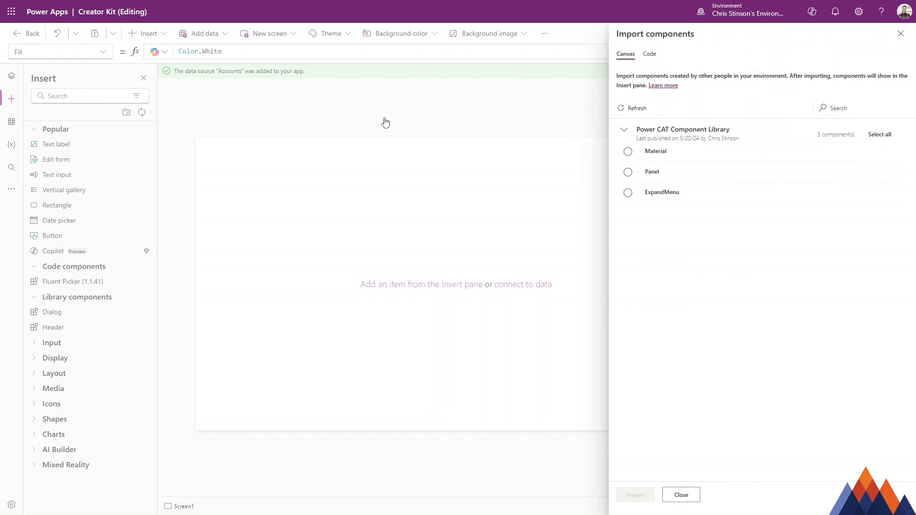
left_click(651, 55)
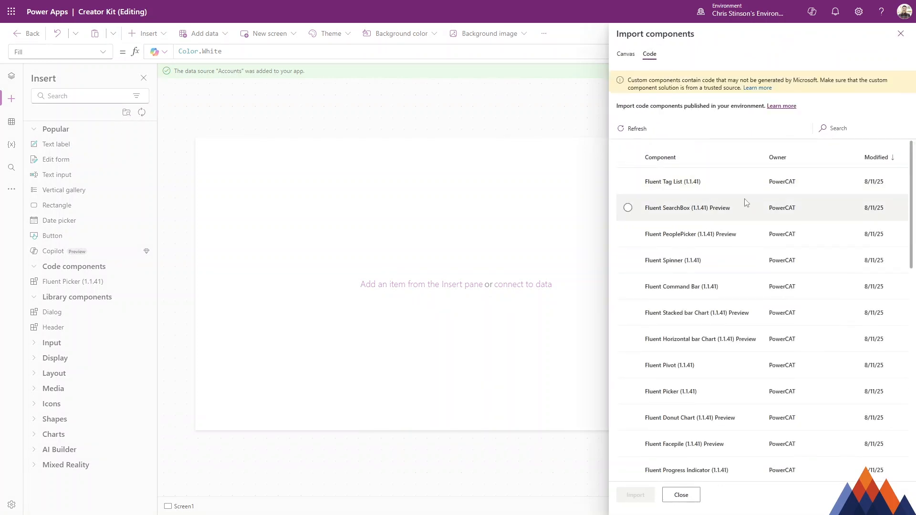
scroll(746, 210, "down", 5)
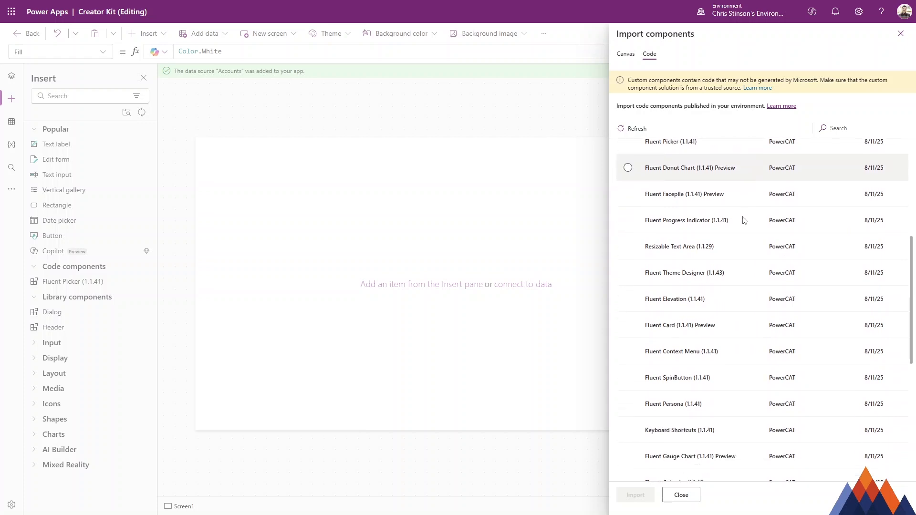
scroll(745, 220, "down", 1)
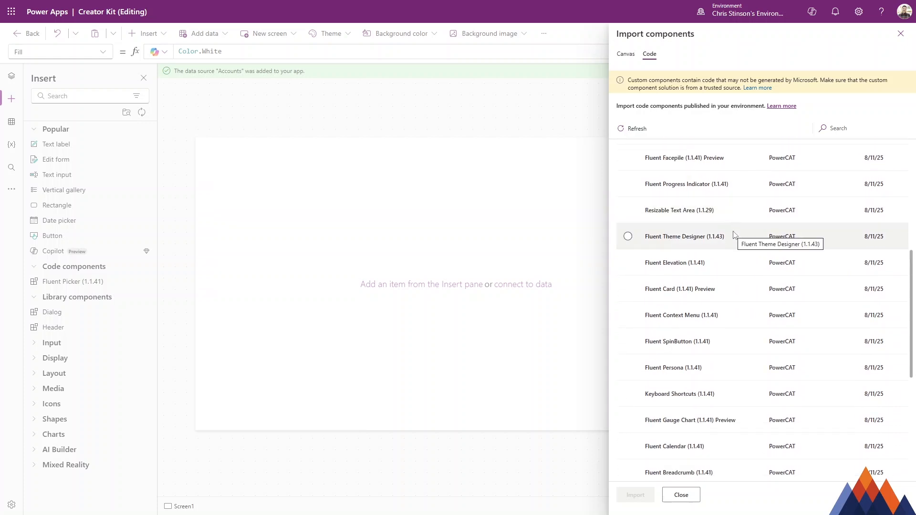
scroll(735, 237, "down", 3)
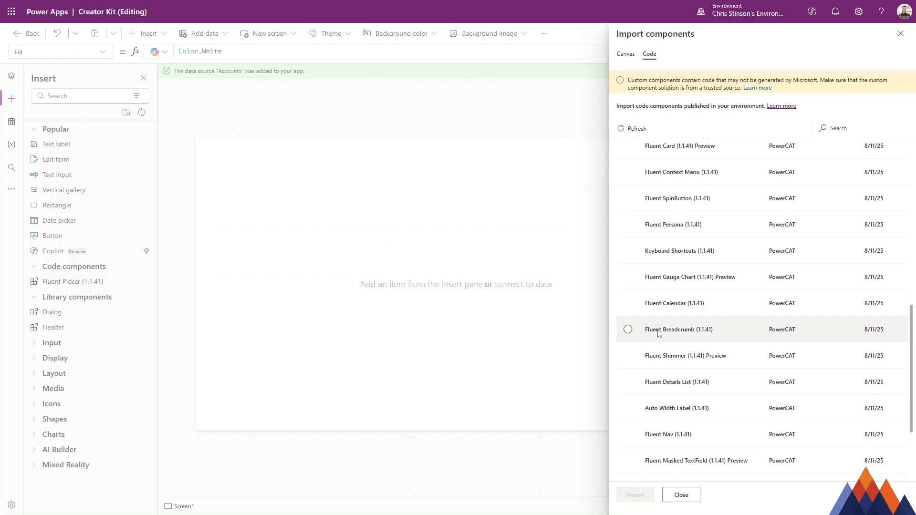
scroll(735, 338, "down", 1)
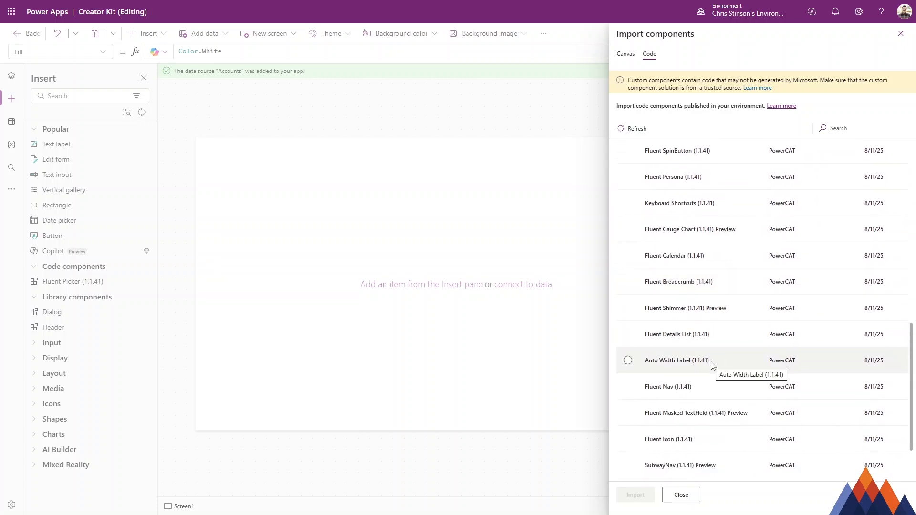
left_click(653, 366)
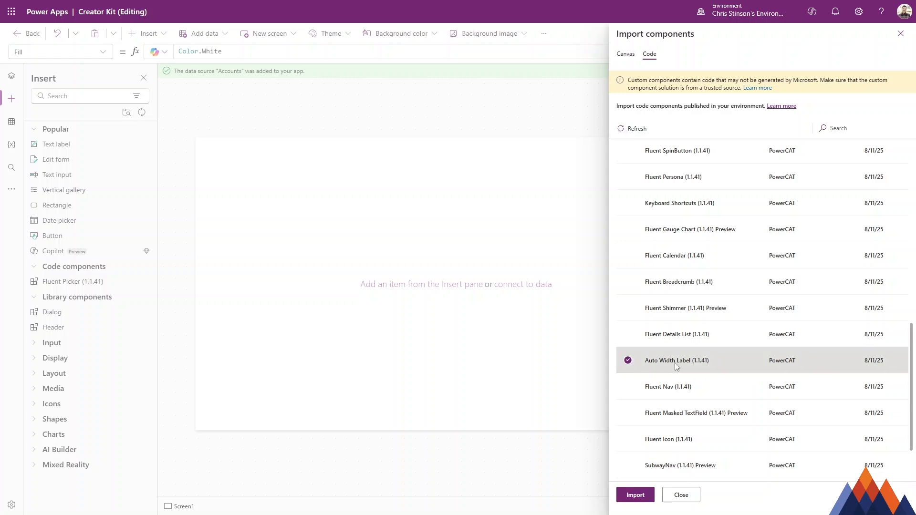
left_click(634, 494)
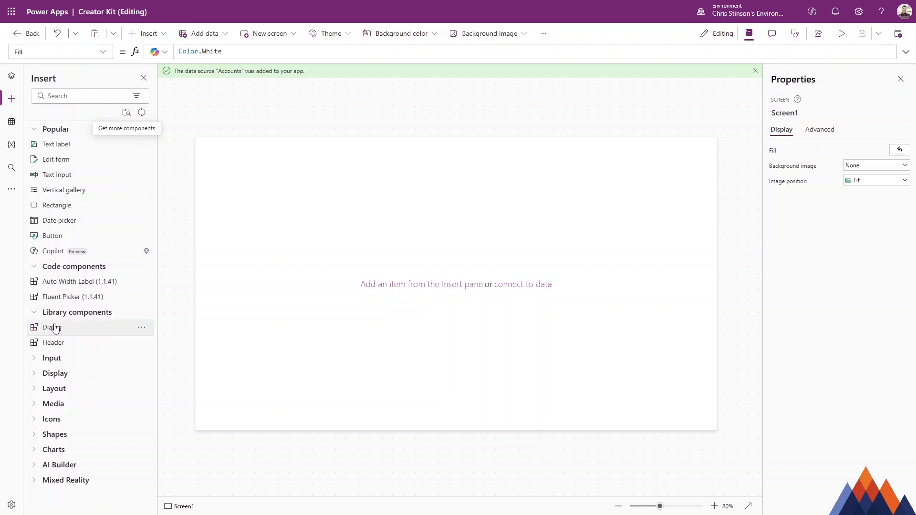
left_click(71, 282)
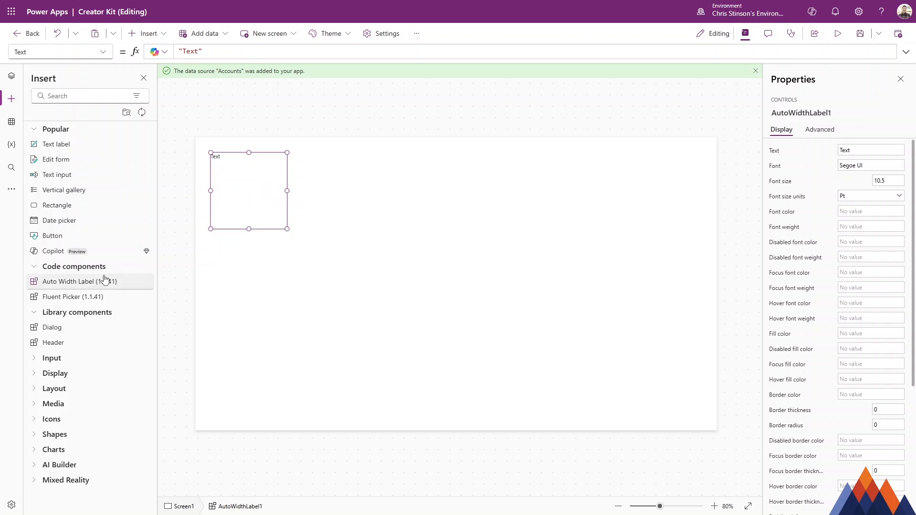
- Set the Width formula of the auto width label to AutoWidthLabel1.AutoWidth
left_click(268, 198)
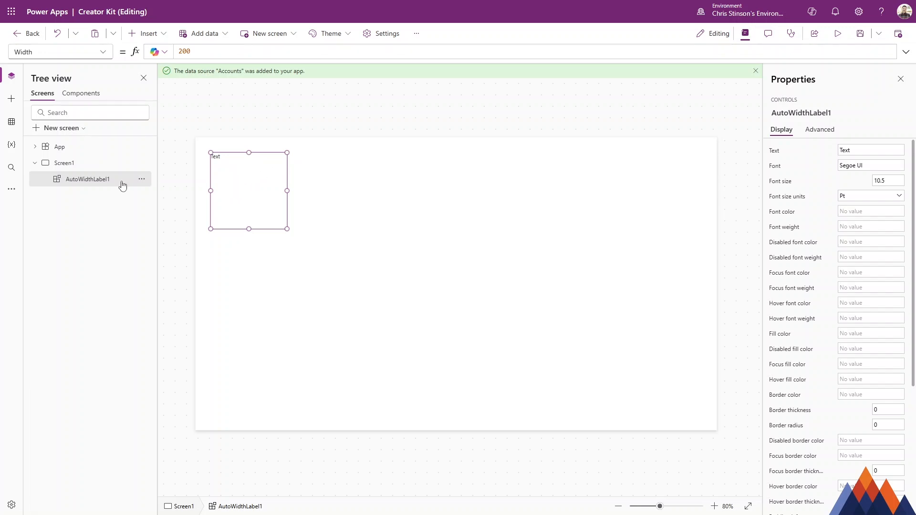
scroll(840, 334, "down", 4)
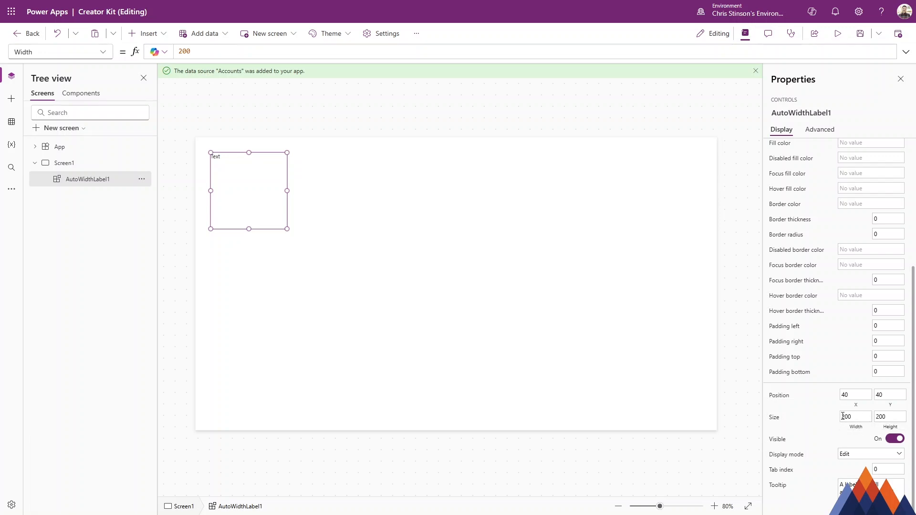
scroll(842, 414, "down", 1)
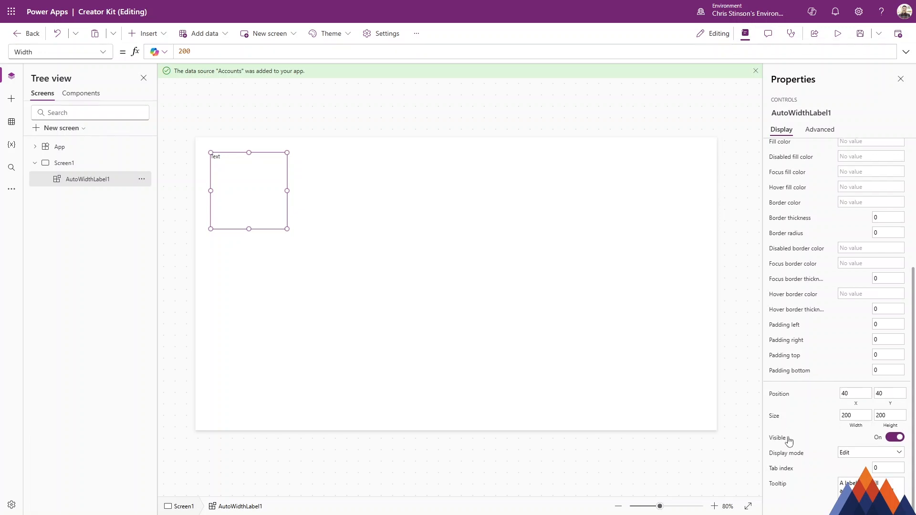
left_click(855, 427)
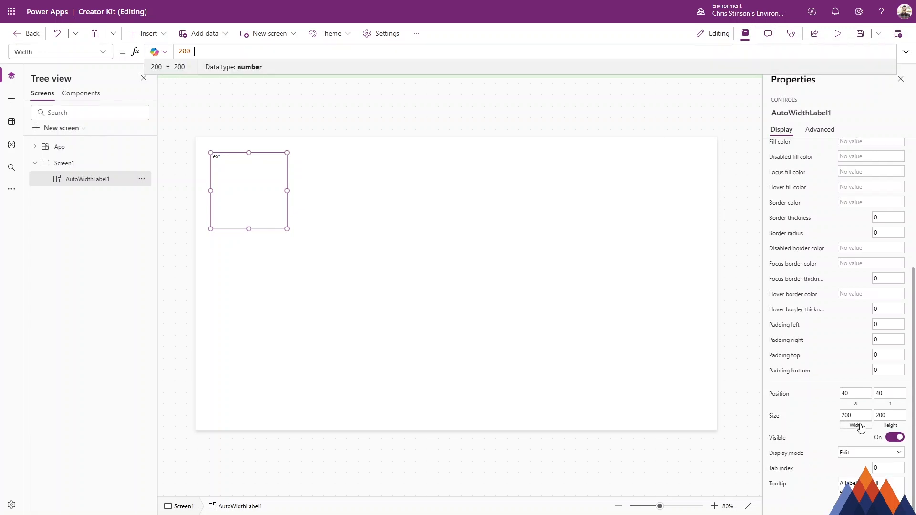
left_click_drag(203, 51, 70, 44)
type("Auto")
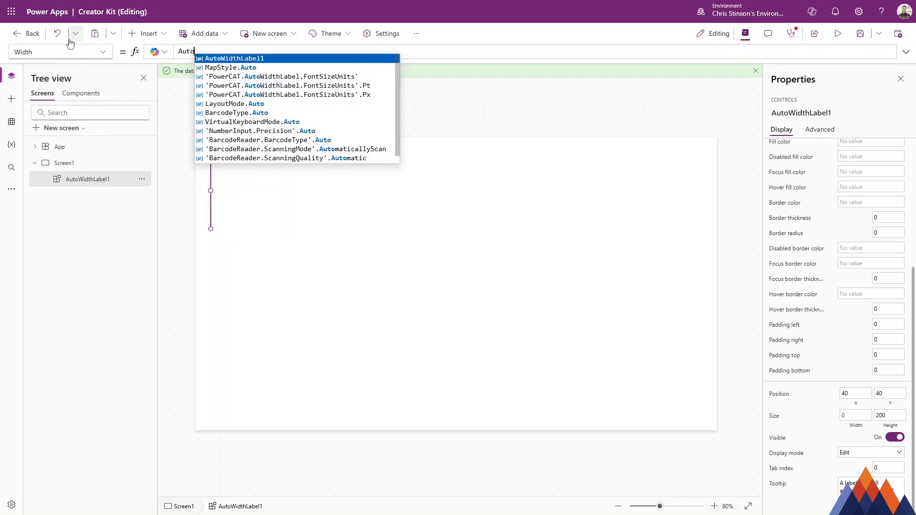
key("Tab")
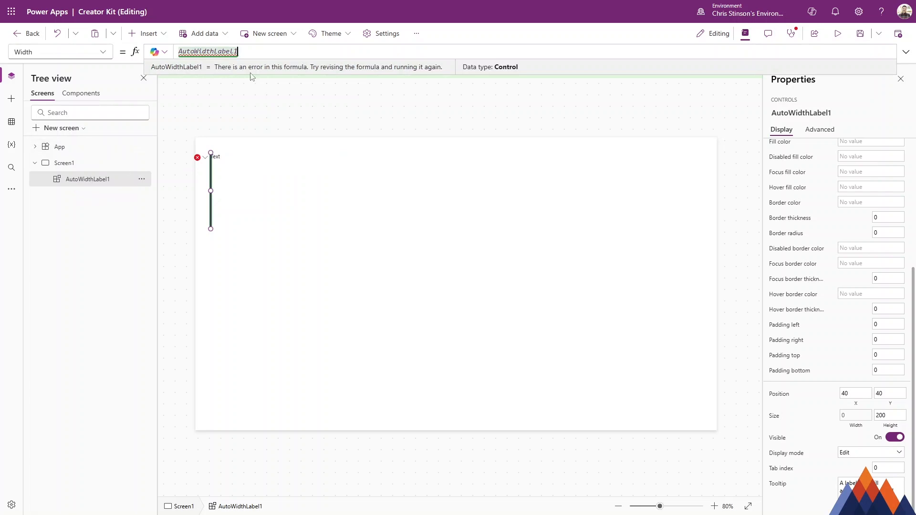
type(".AutoWidth")
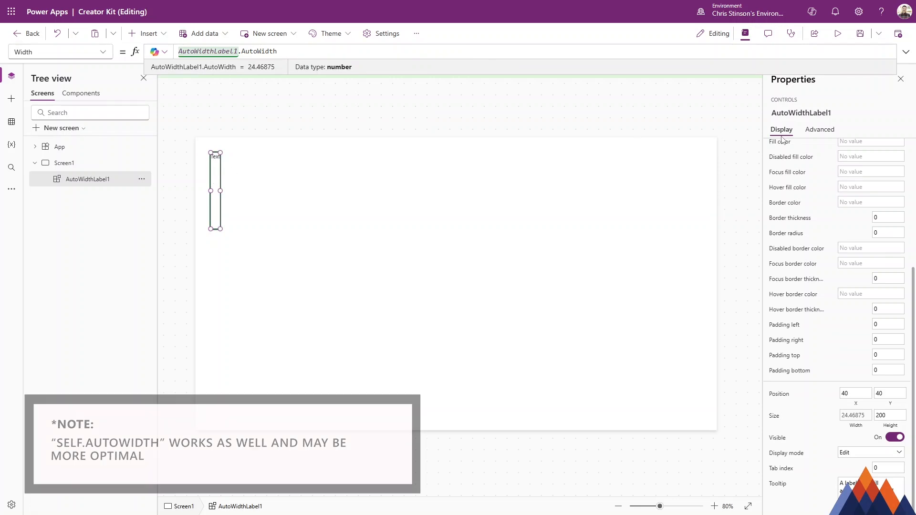
- Change the auto width label's Text property to "Super long text"
scroll(823, 150, "up", 4)
left_click(782, 154)
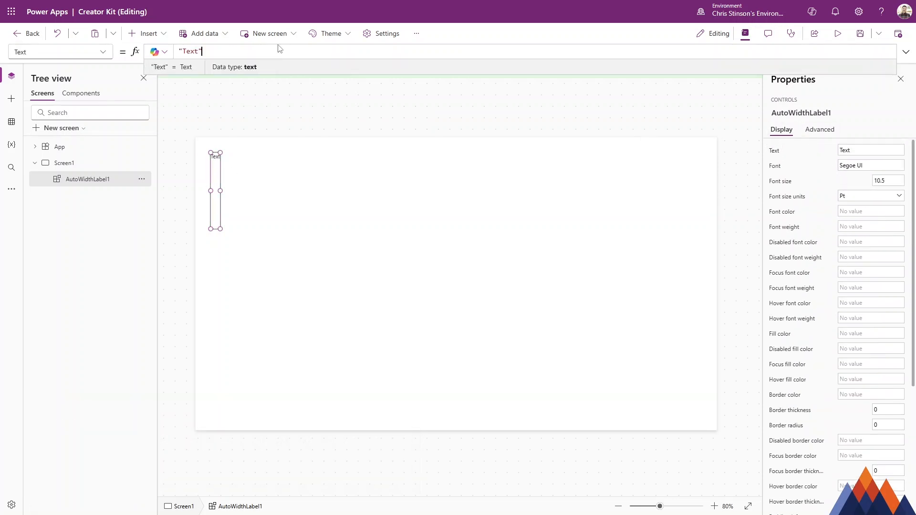
double_click(191, 51)
type("Super long t")
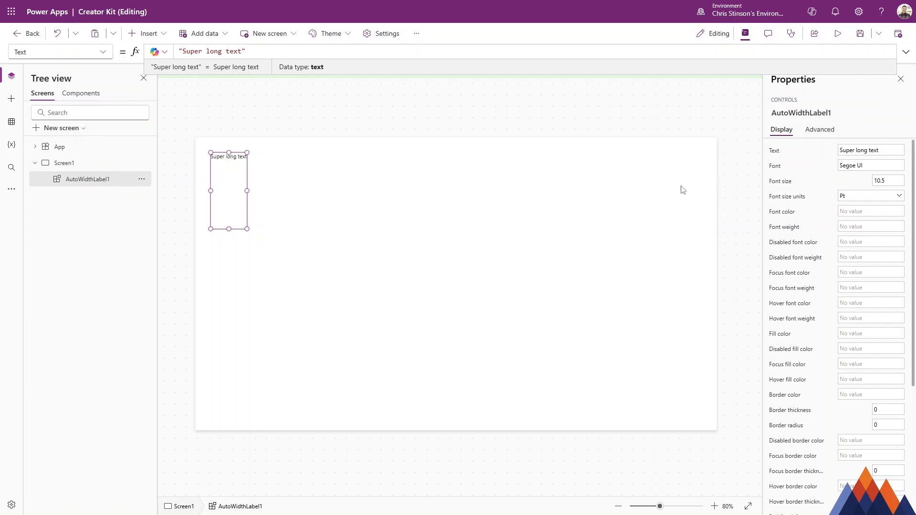
- Review the auto width label's font, color, border, padding and size properties, as well as its advanced properties
left_click(146, 33)
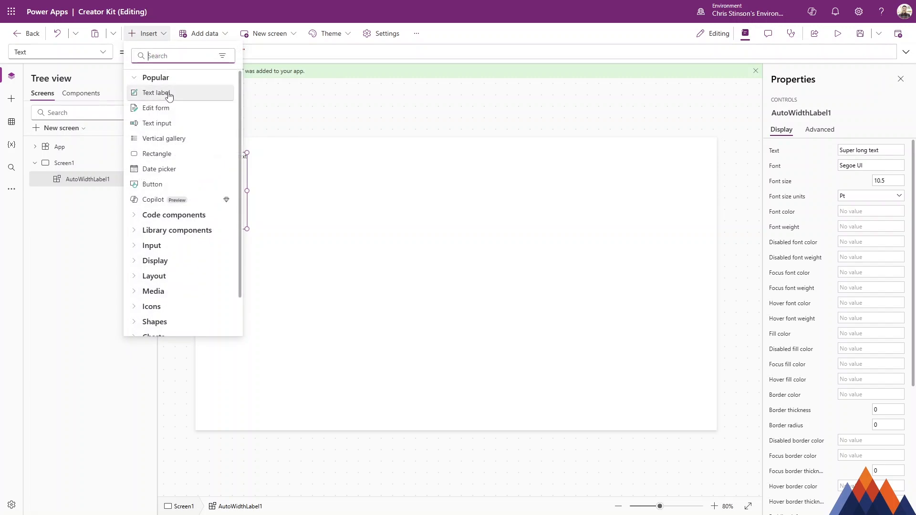
left_click(291, 159)
left_click(221, 160)
scroll(811, 296, "down", 5)
scroll(767, 287, "up", 5)
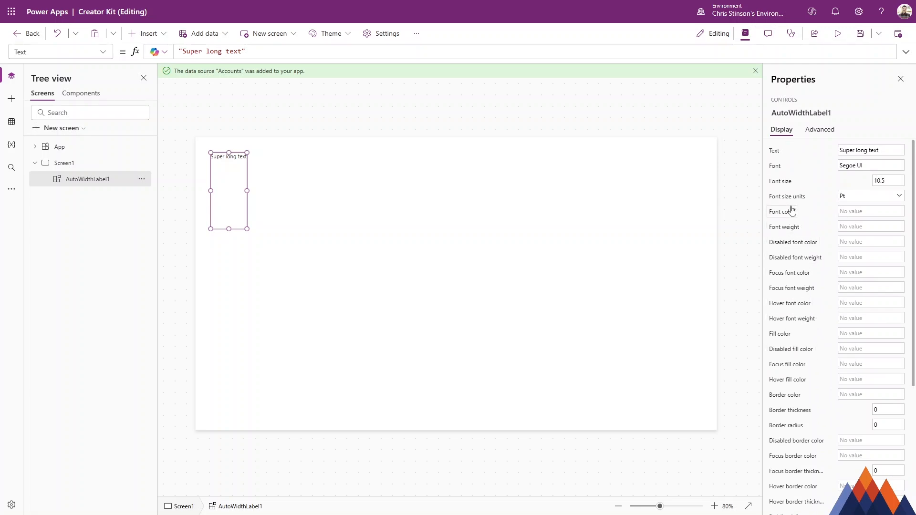
scroll(791, 334, "down", 4)
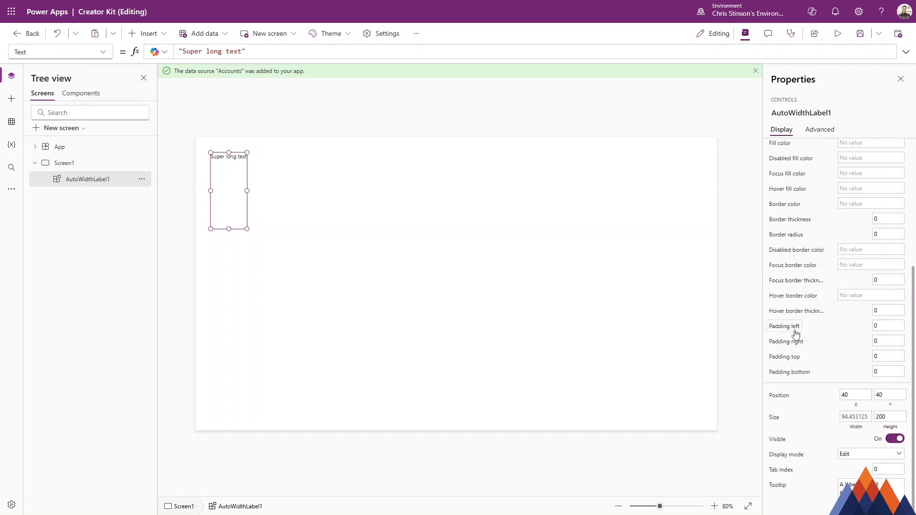
scroll(812, 380, "down", 1)
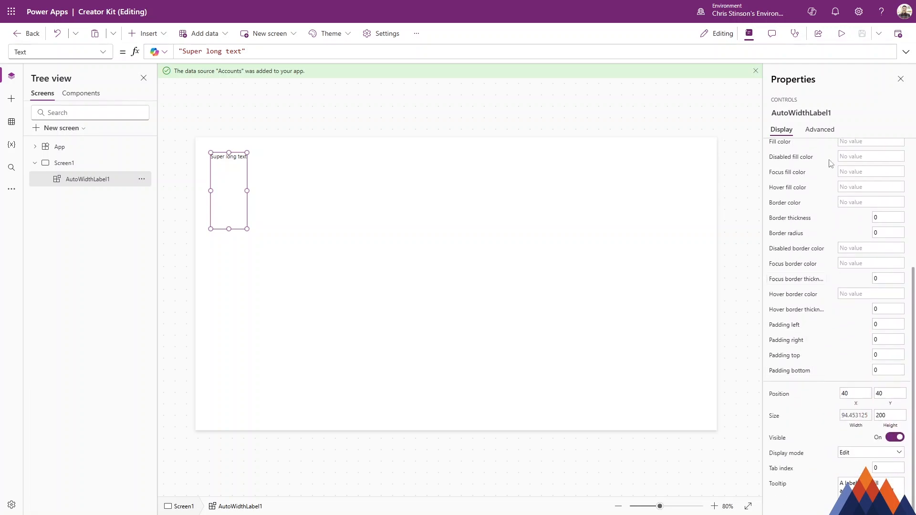
left_click(817, 131)
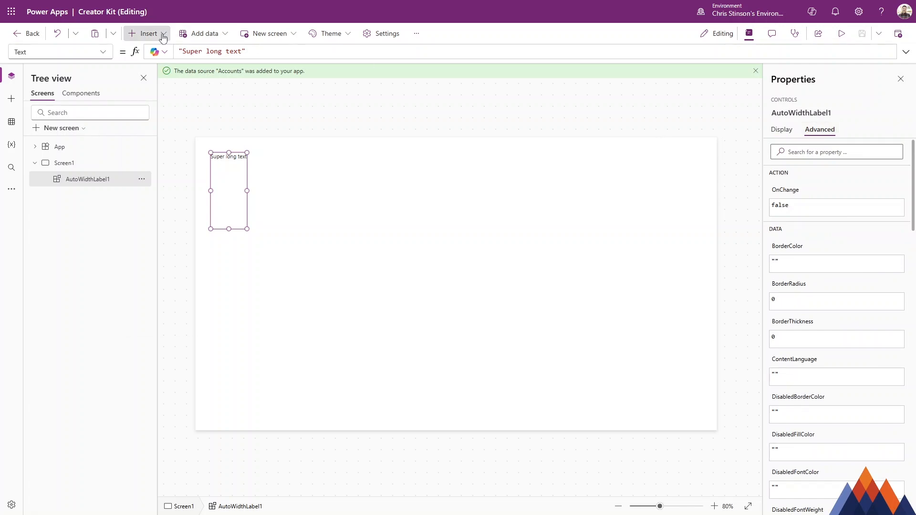
left_click(146, 34)
left_click(301, 152)
left_click(219, 160)
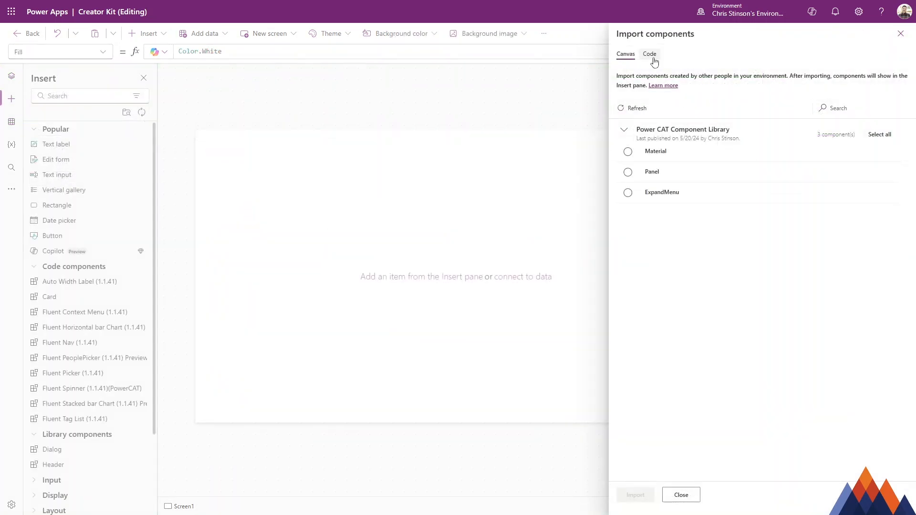
- Close the component import after viewing the code components, insert a Fluent Spinner, and place it near Screen1's center at about X 604, Y 280
left_click(652, 55)
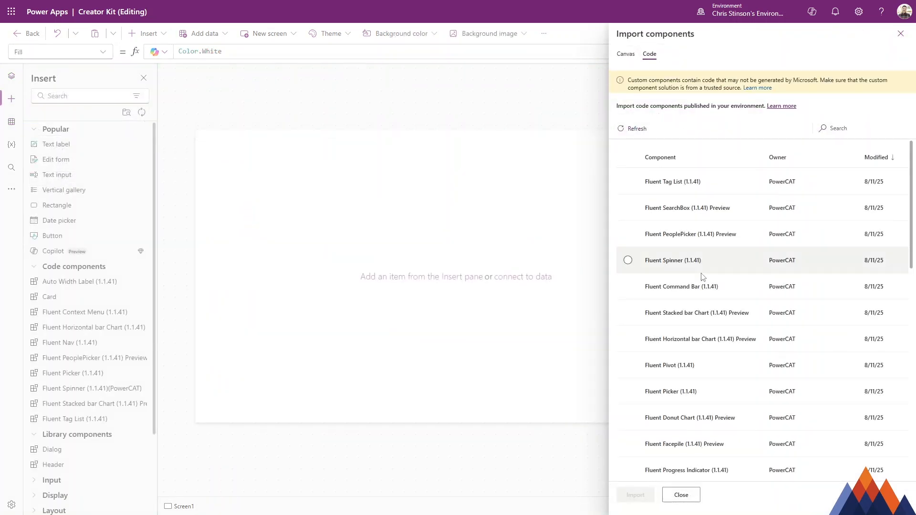
left_click(682, 495)
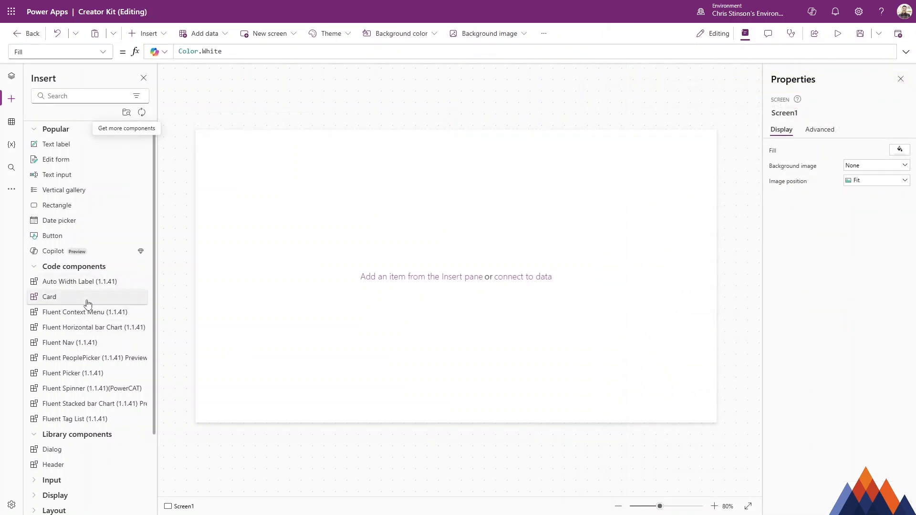
left_click(101, 389)
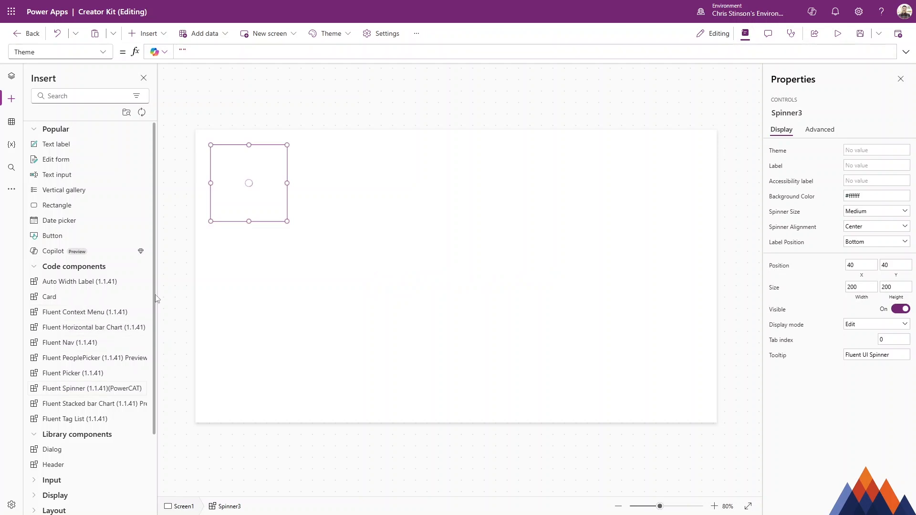
left_click_drag(250, 178, 463, 273)
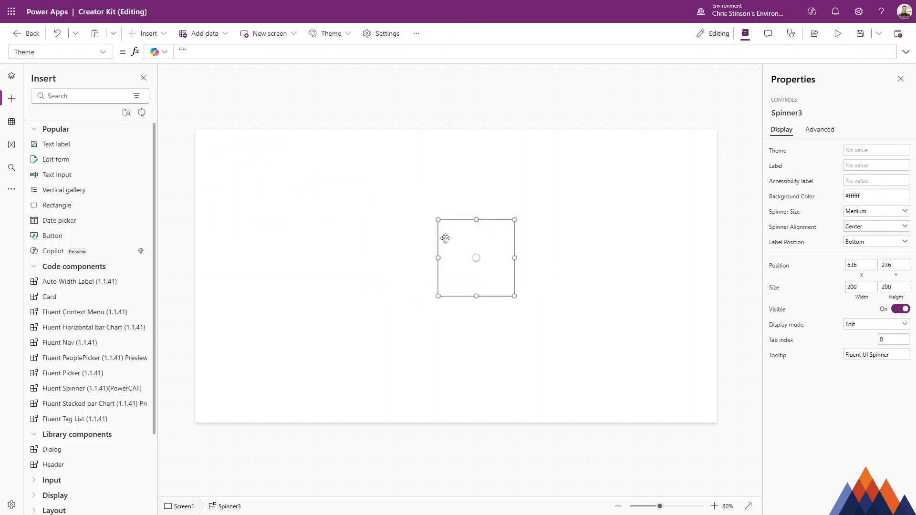
left_click_drag(450, 241, 438, 258)
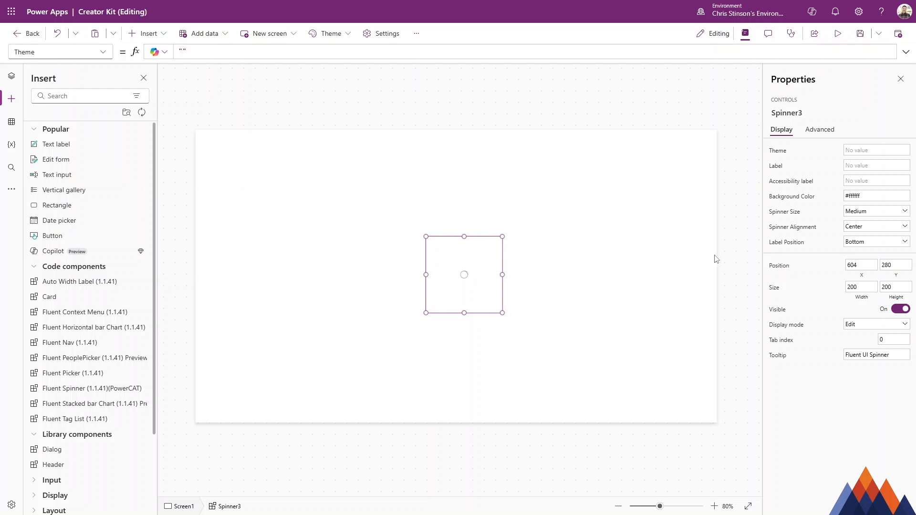
- Set the spinner's Spinner Size to Large and enlarge its frame to about 316 by 298
left_click(865, 212)
left_click(872, 257)
left_click_drag(426, 237, 382, 198)
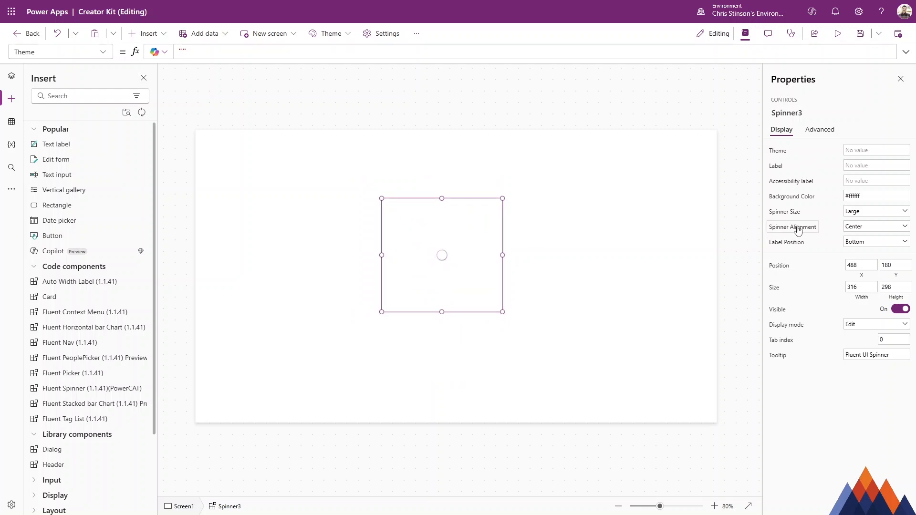
- Bring up the available size options in the spinner's SpinnerSize formula and re-enter the Large option
left_click(793, 211)
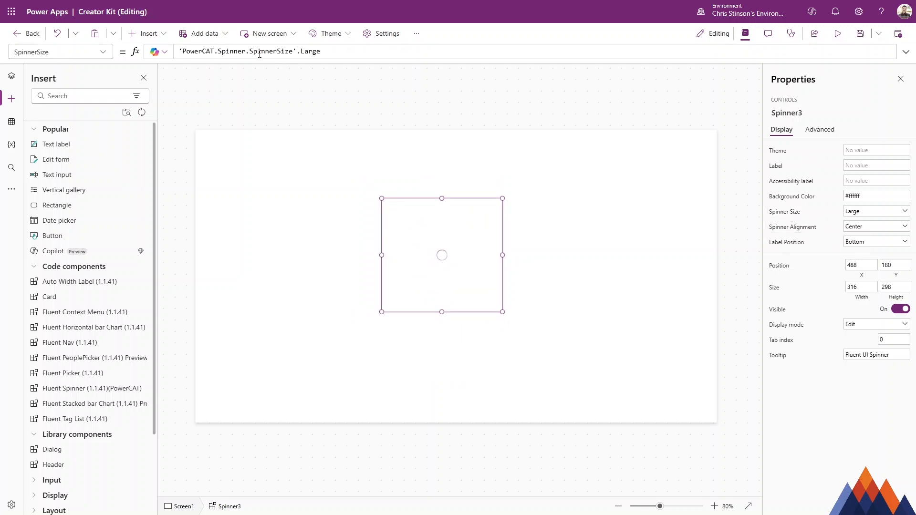
left_click(260, 54)
double_click(311, 52)
key("BackSpace")
key("BackSpace")
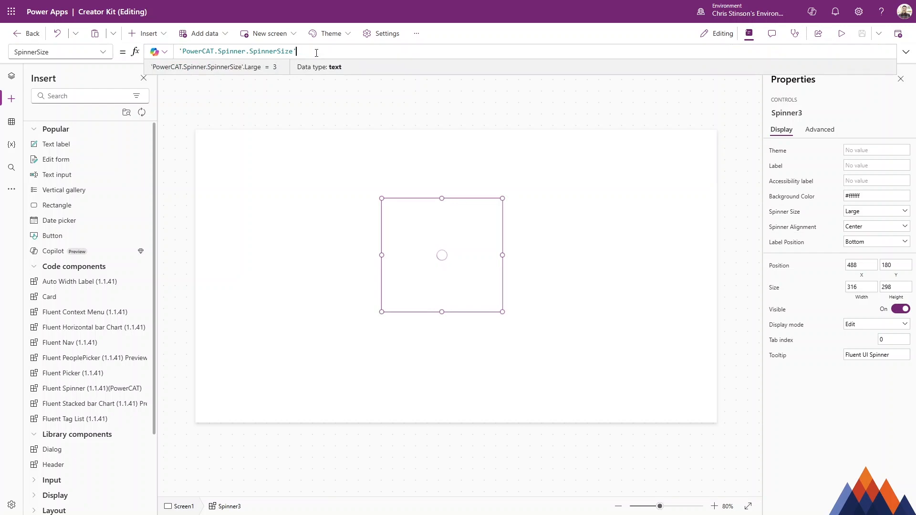
type(".")
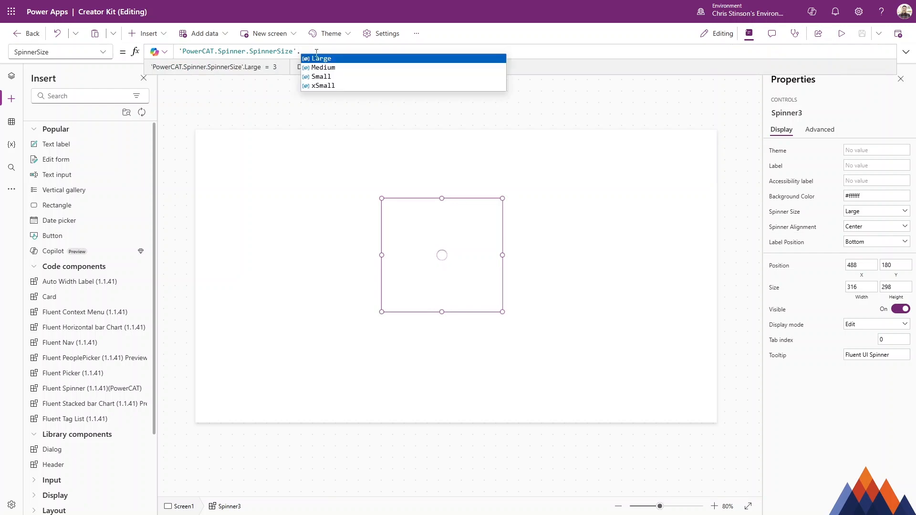
left_click(323, 53)
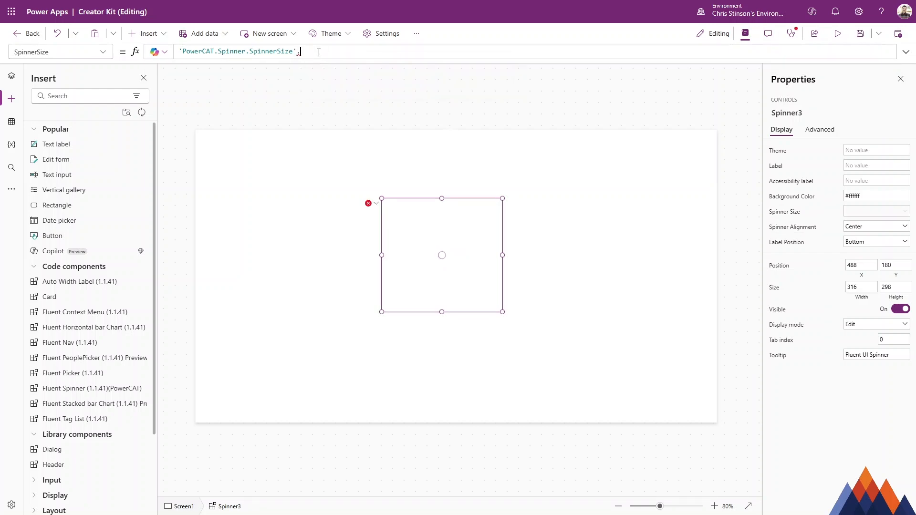
type("Large")
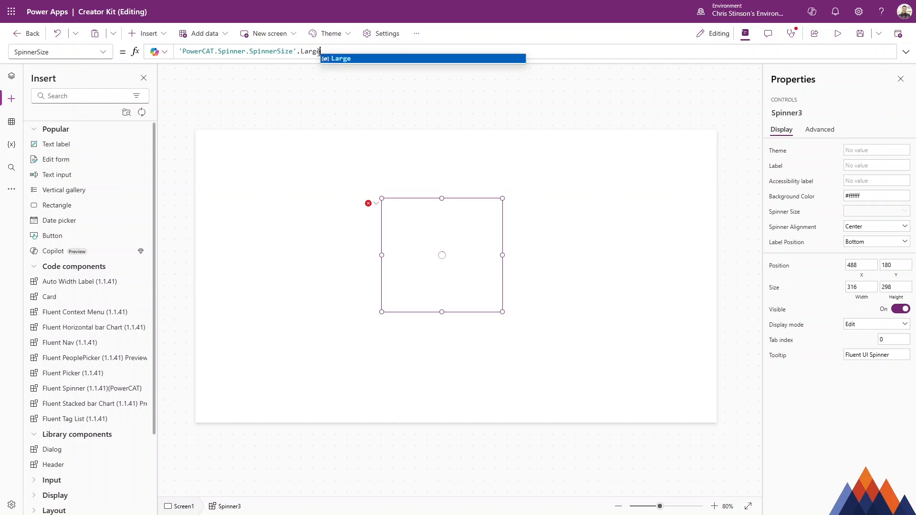
- Accept Large as the spinner's SpinnerSize option and review its advanced properties and full property list
left_click(348, 59)
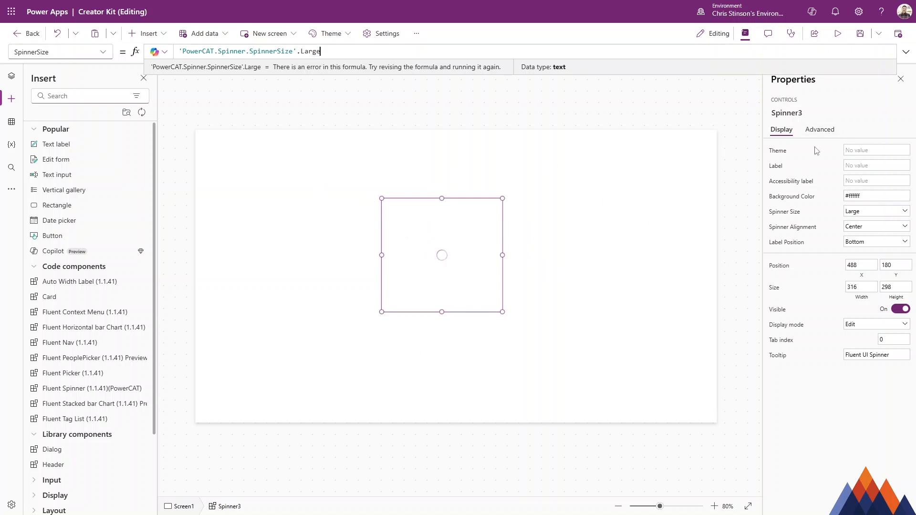
left_click(827, 136)
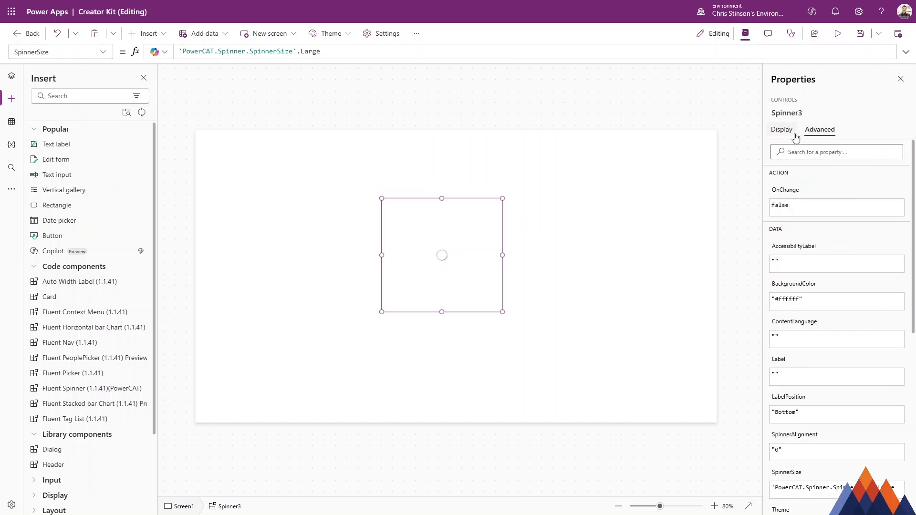
left_click(794, 135)
left_click(828, 136)
scroll(822, 266, "down", 6)
scroll(833, 332, "up", 6)
left_click(102, 52)
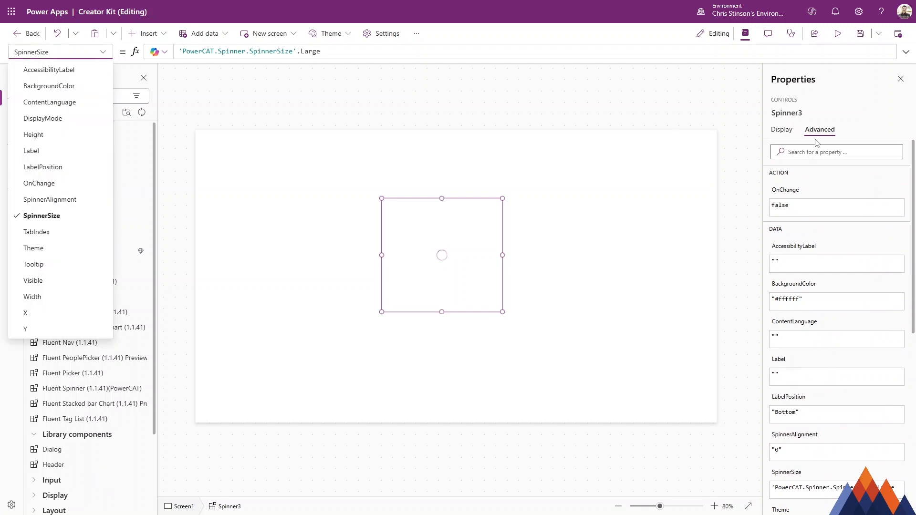
left_click(783, 131)
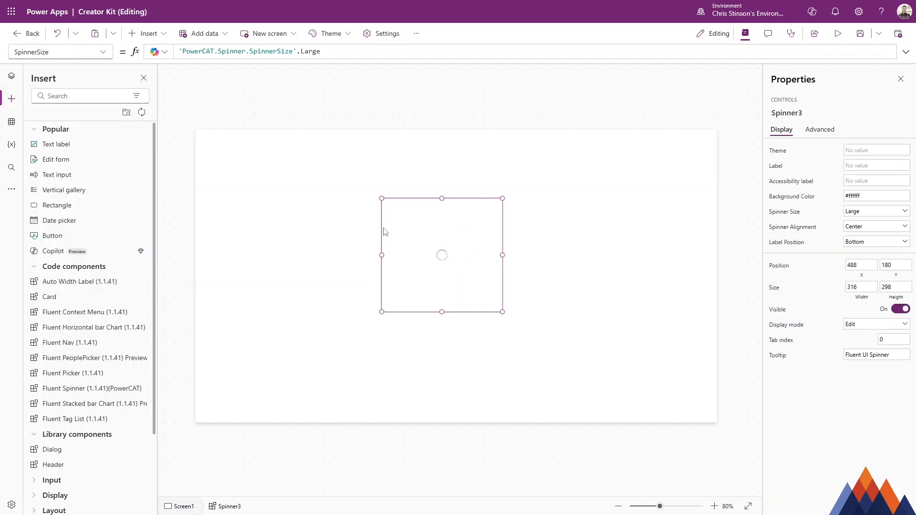
- Delete the spinner and insert a Fluent Horizontal bar Chart on Screen1 without choosing a data source
key("Delete")
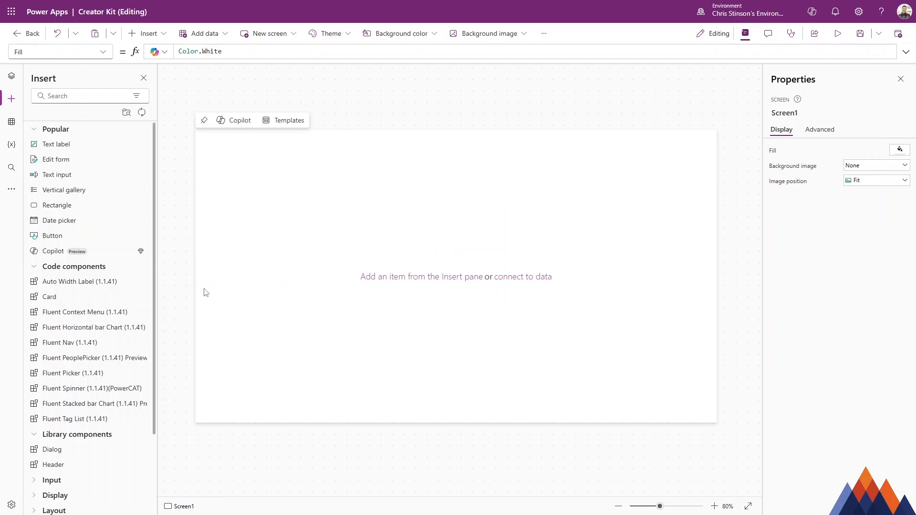
left_click(119, 329)
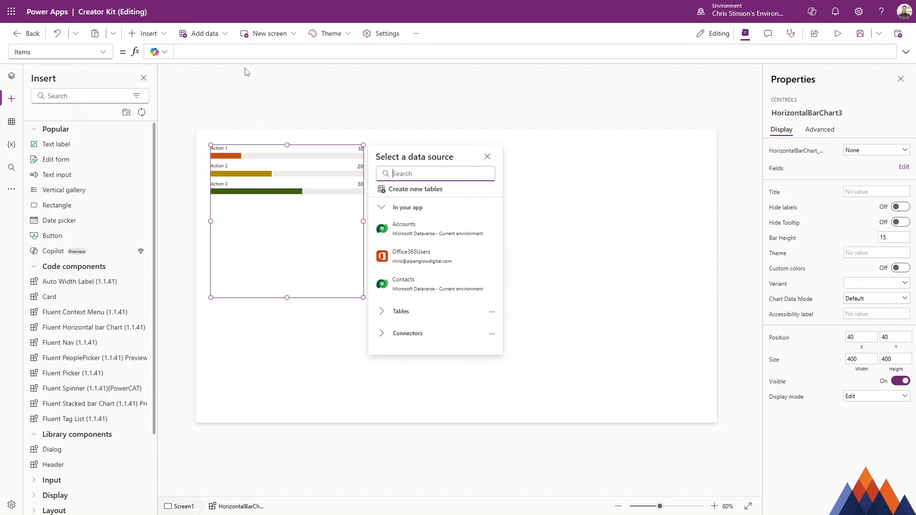
left_click(487, 158)
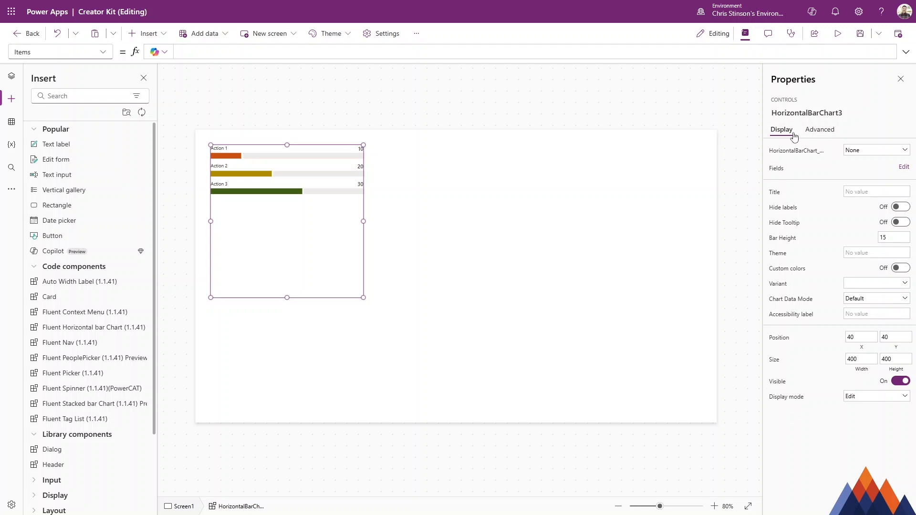
- Review the horizontal bar chart's advanced and display properties and its data source options
left_click(820, 132)
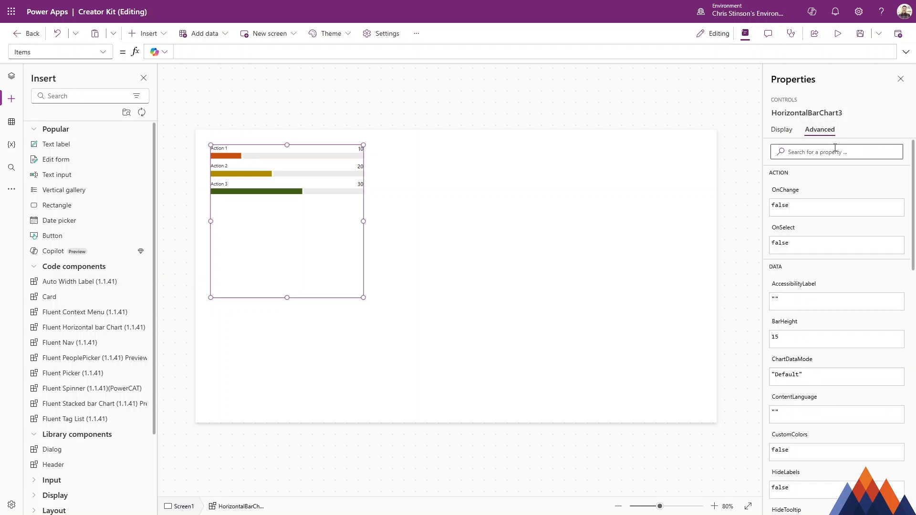
left_click(790, 133)
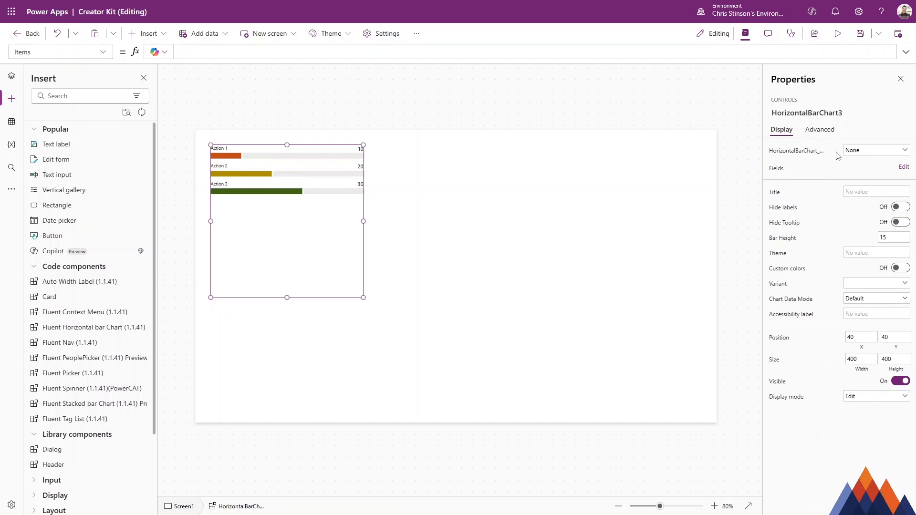
left_click(814, 156)
left_click(293, 199)
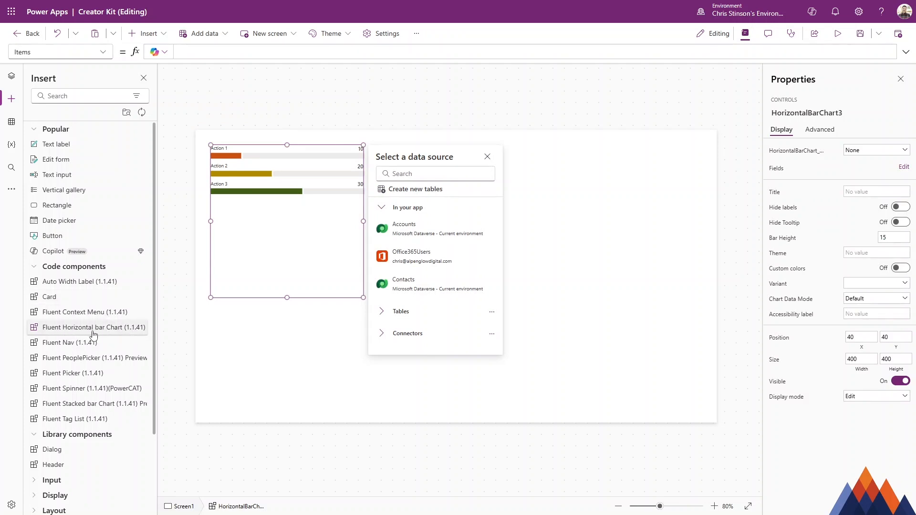
left_click(273, 258)
left_click(429, 268)
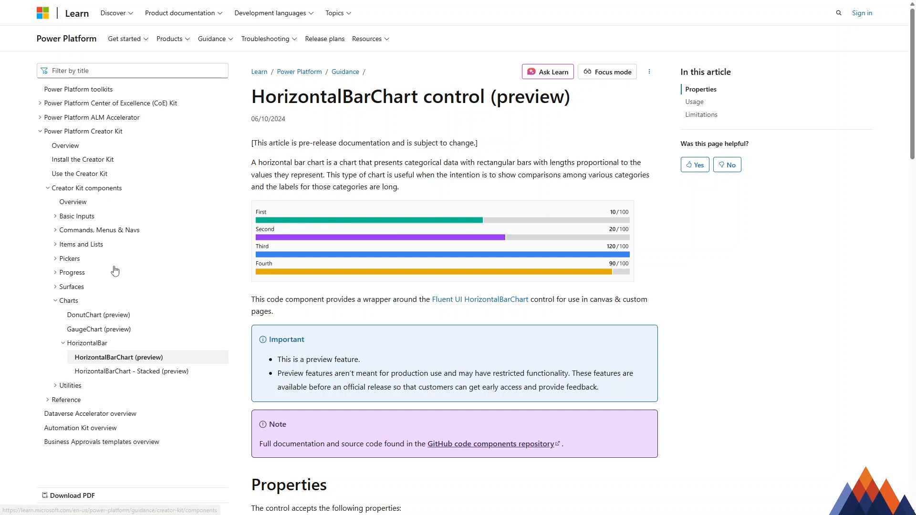
- In the Microsoft Learn documentation, open the Creator Kit components overview and read through its component table
left_click(84, 203)
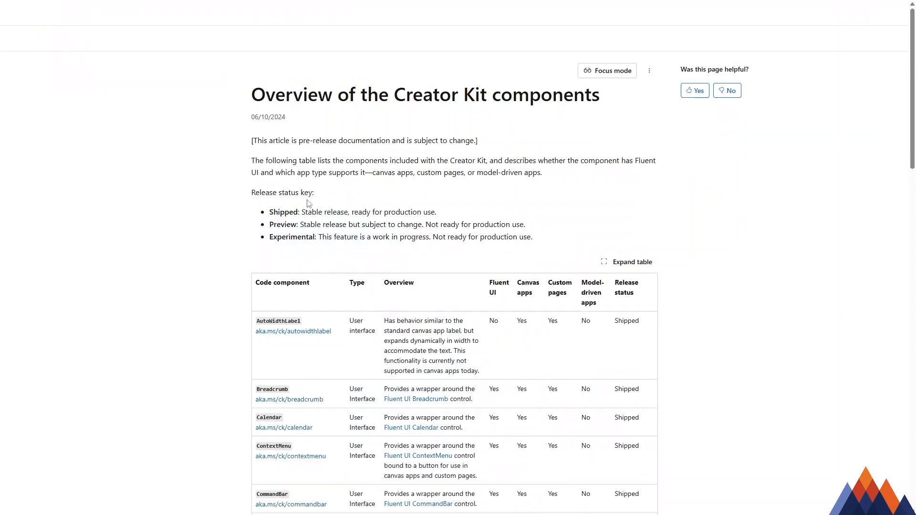
scroll(333, 335, "down", 1)
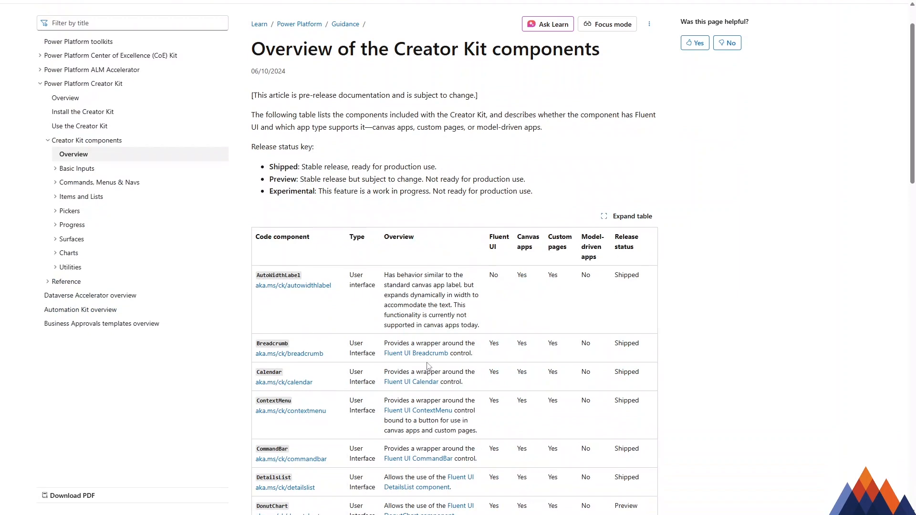
scroll(428, 365, "down", 1)
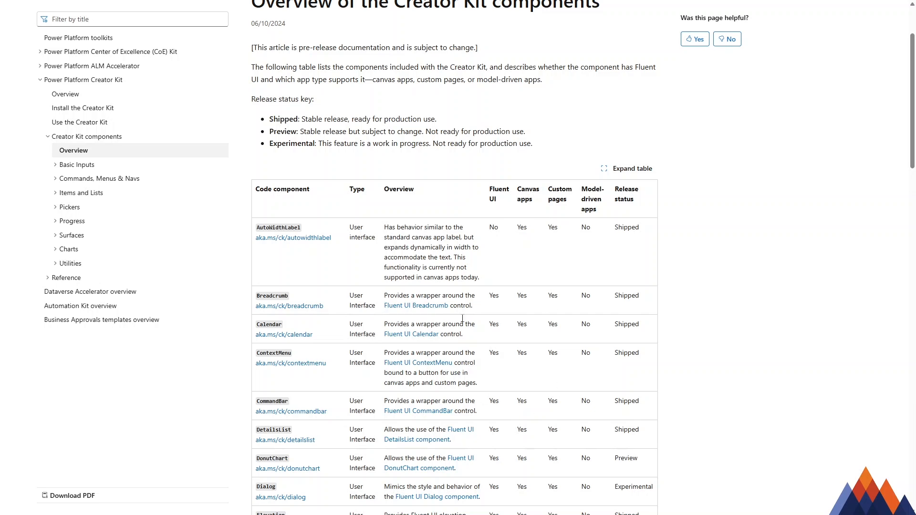
scroll(554, 323, "down", 4)
scroll(557, 321, "up", 5)
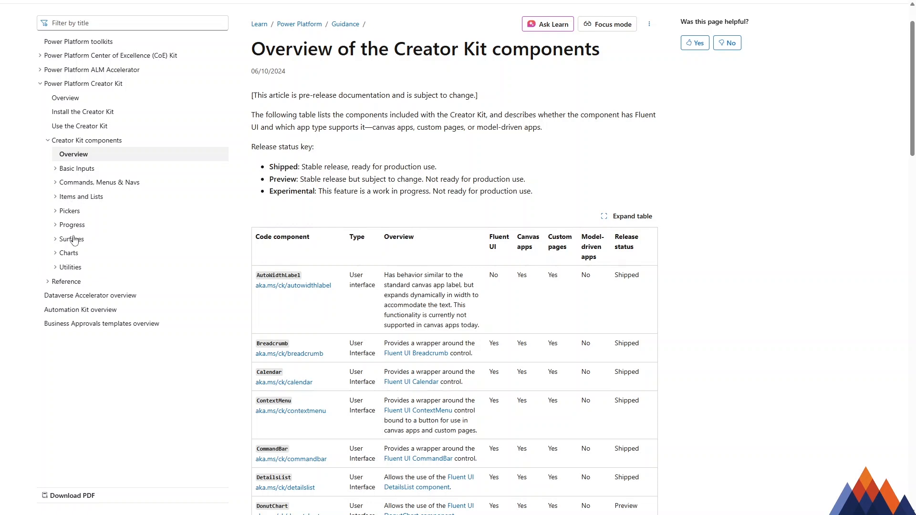
- Open the HorizontalBarChart (preview) article in the Charts section and read through the control's accepted properties
left_click(68, 253)
left_click(79, 297)
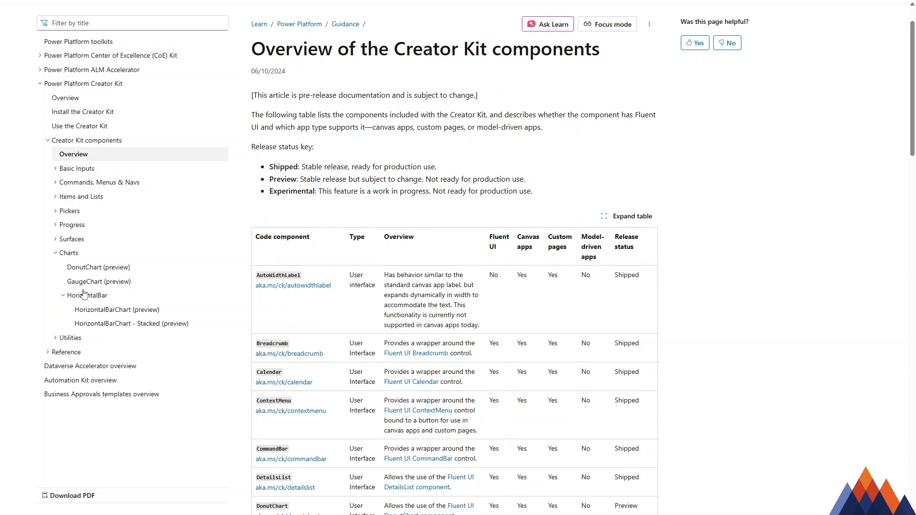
left_click(125, 310)
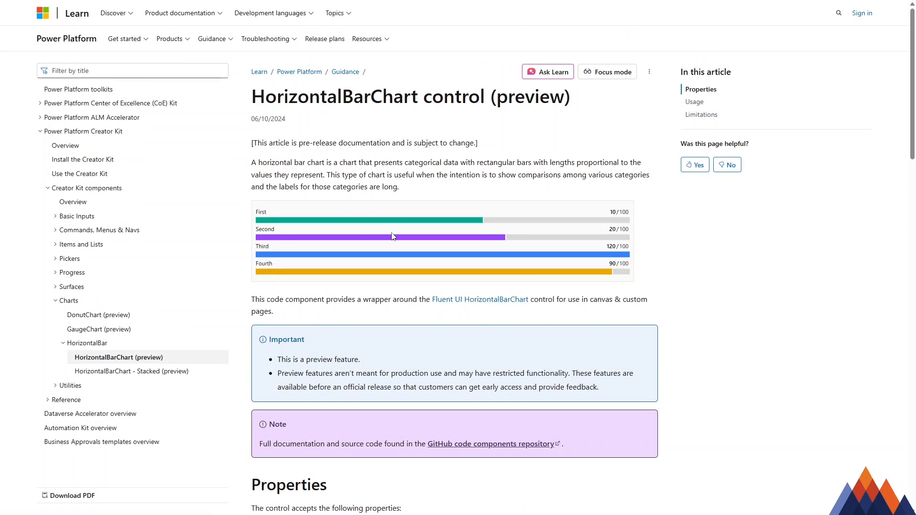
scroll(400, 234, "down", 5)
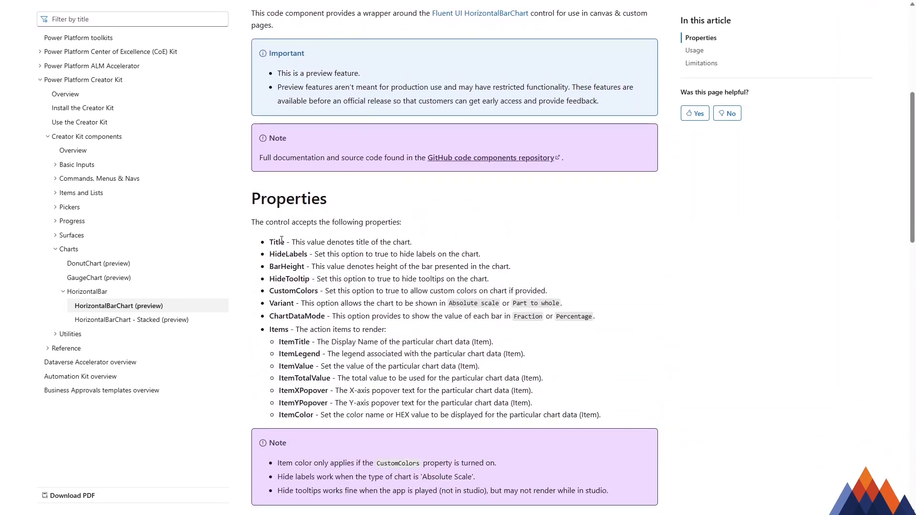
scroll(282, 240, "down", 10)
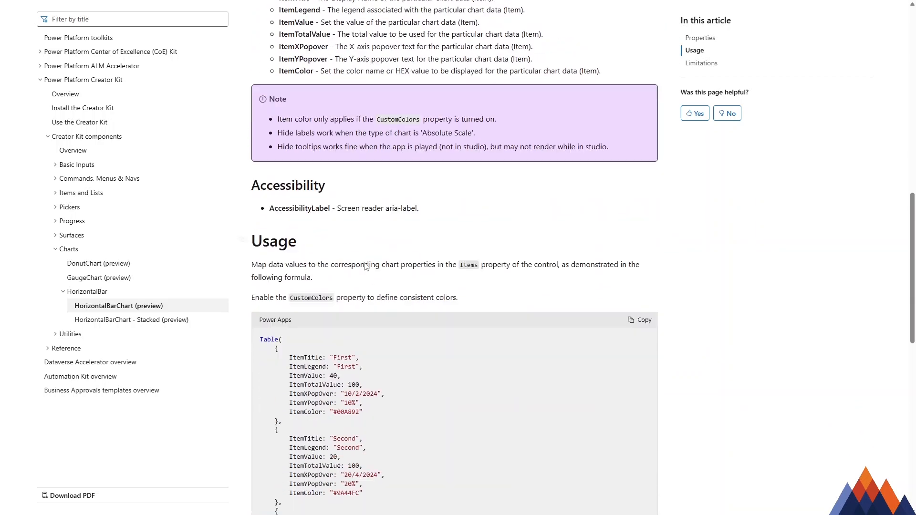
- Examine the sample Table formula in the article's Usage section and copy the whole code block
scroll(284, 192, "down", 1)
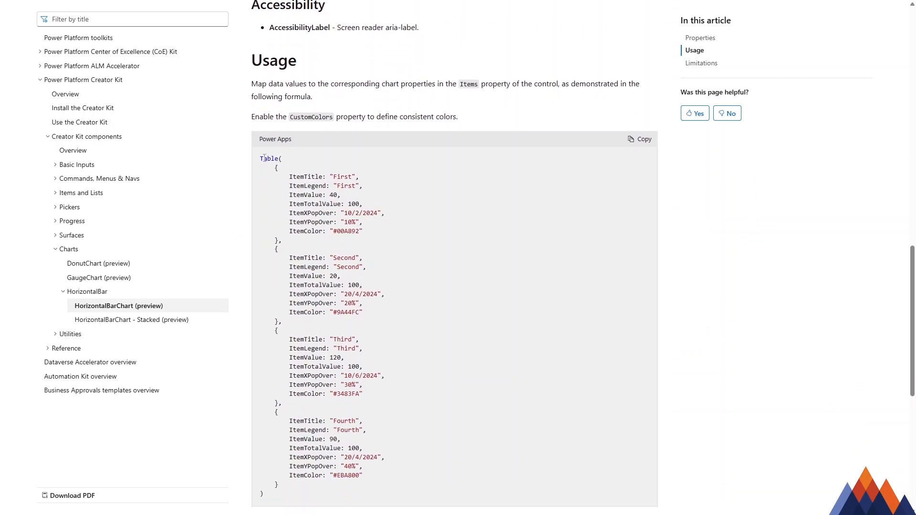
left_click_drag(291, 175, 385, 237)
left_click(327, 188)
scroll(415, 247, "down", 2)
scroll(510, 195, "up", 2)
left_click(641, 139)
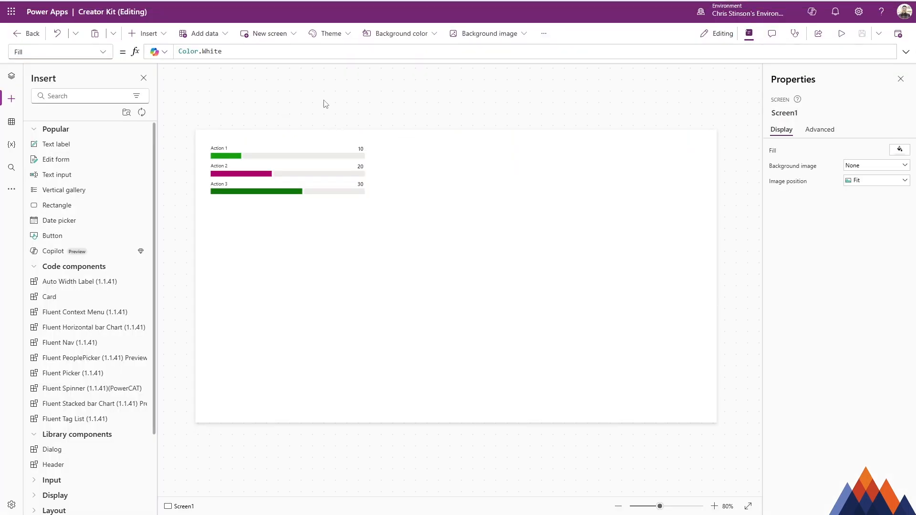
- Back in Power Apps Studio, paste the copied Table formula into the bar chart's Items property and enlarge the formula bar to show it
left_click(310, 198)
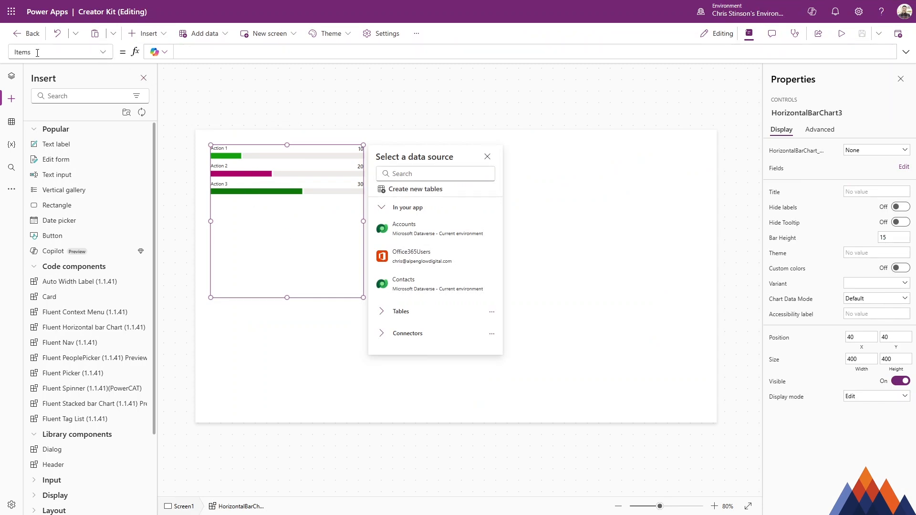
left_click(231, 54)
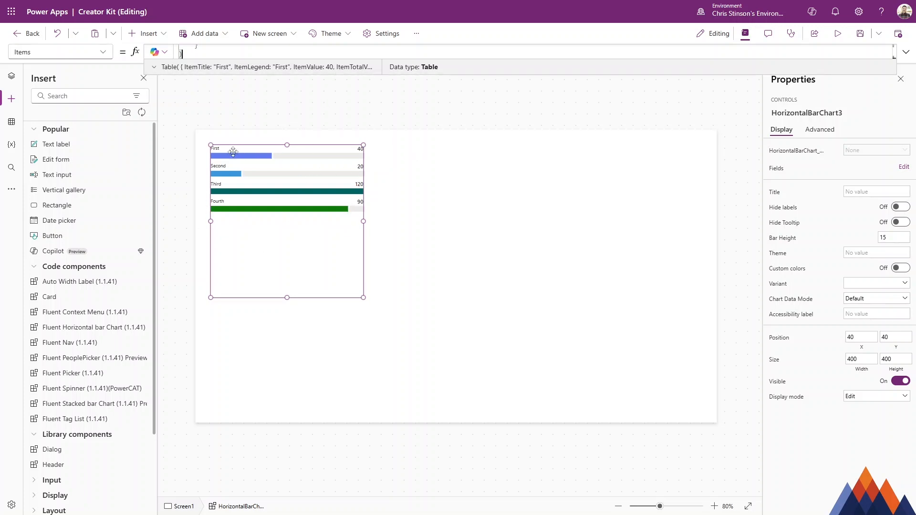
left_click_drag(285, 75, 315, 315)
scroll(292, 181, "up", 10)
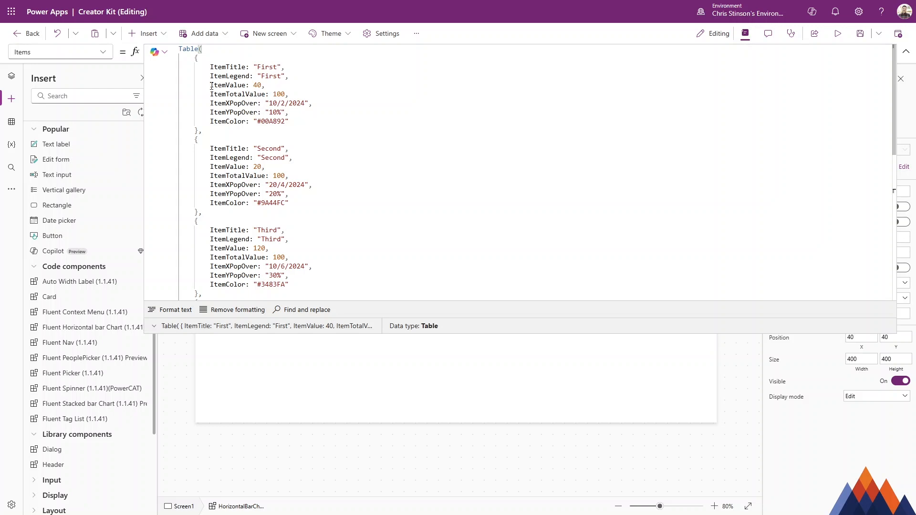
- Highlight the first ItemTitle field in the chart's Items formula, shrink the formula bar again and reselect the chart
left_click_drag(210, 66, 245, 67)
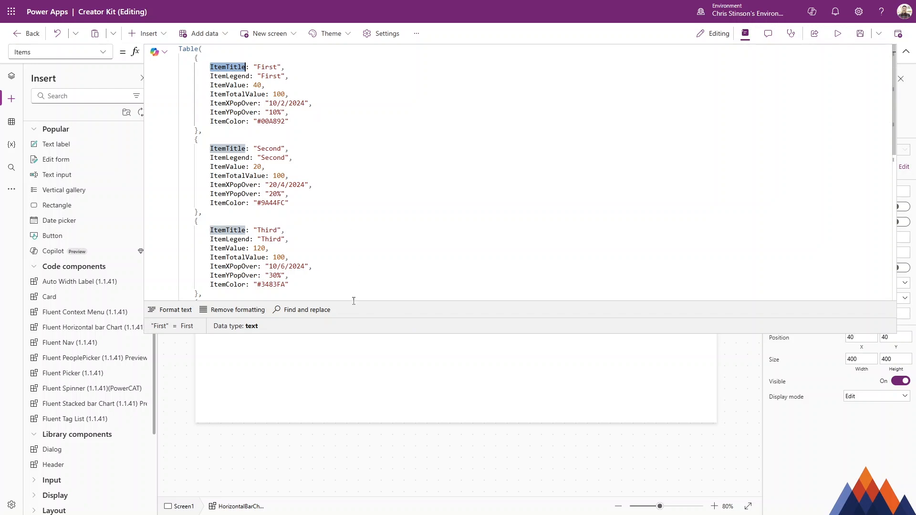
left_click_drag(364, 333, 379, 153)
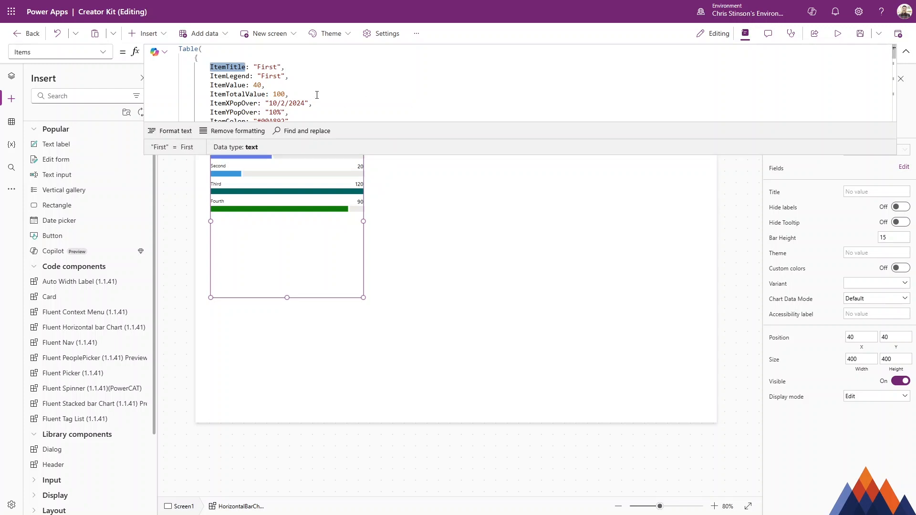
left_click_drag(374, 154, 374, 80)
left_click(430, 213)
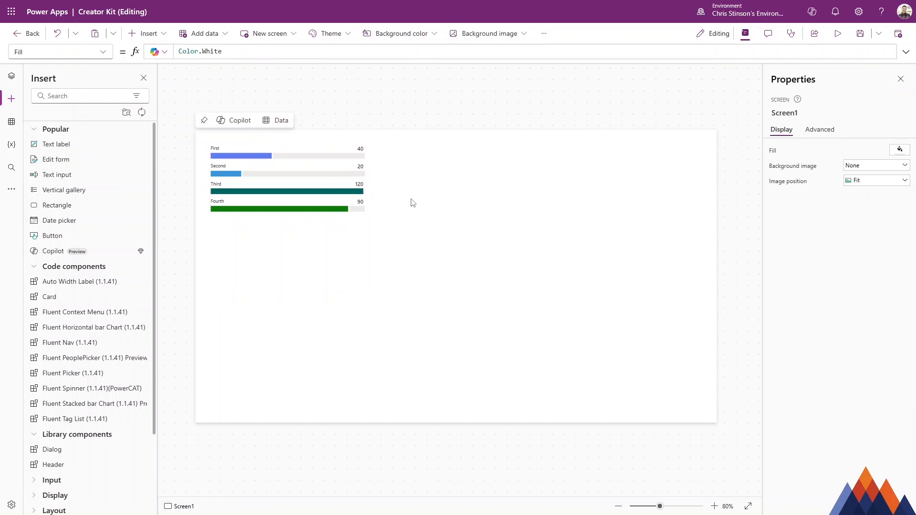
left_click(313, 242)
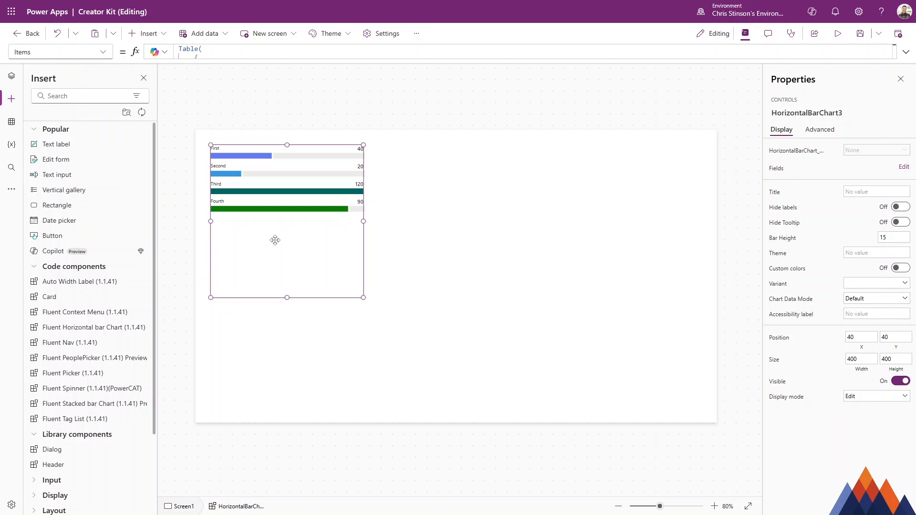
- Return to the HorizontalBarChart documentation and review its usage, notes and properties back up to the article's title
left_click(181, 6)
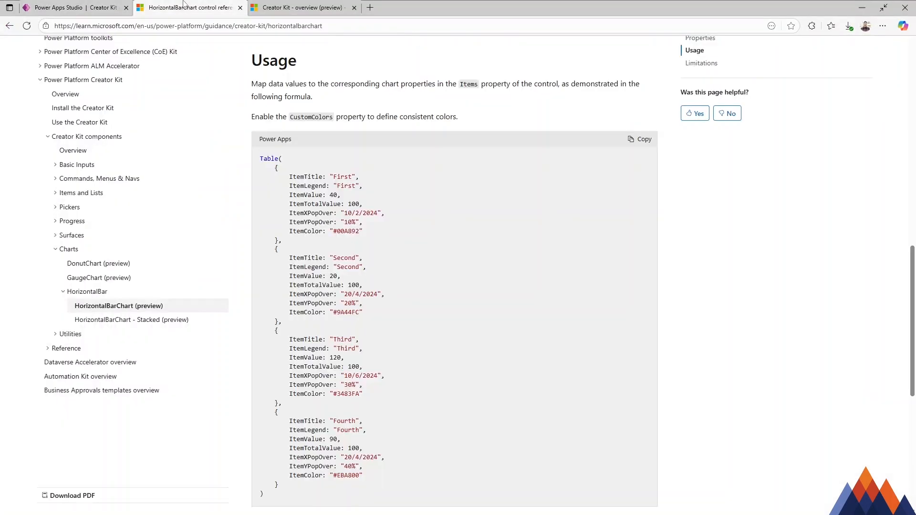
scroll(297, 260, "up", 3)
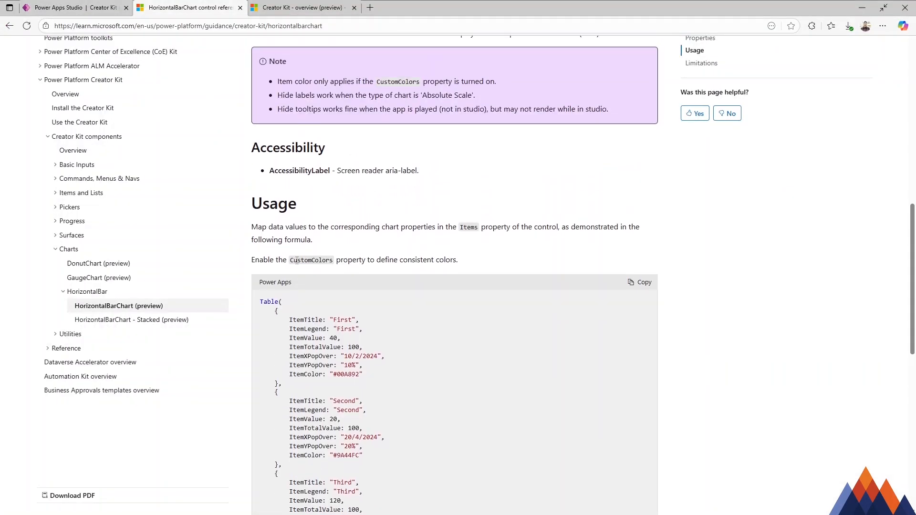
scroll(297, 260, "down", 7)
scroll(391, 326, "up", 10)
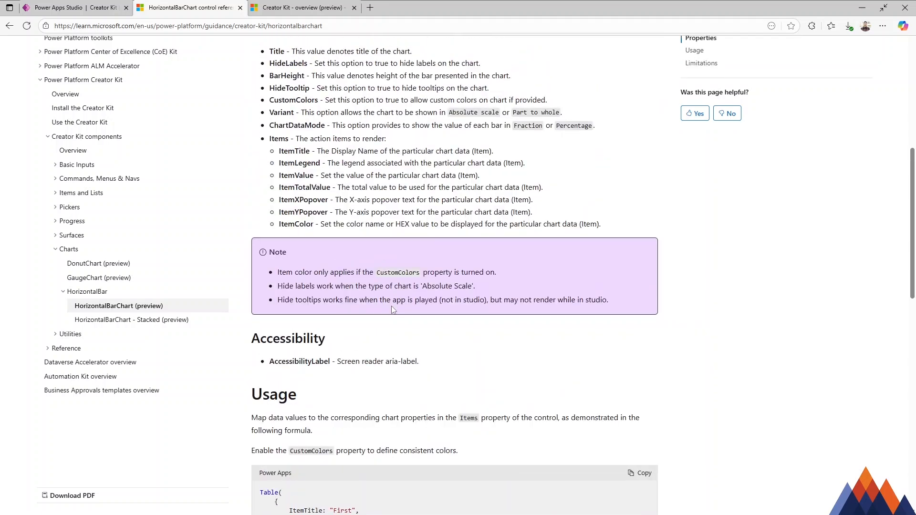
scroll(392, 310, "up", 7)
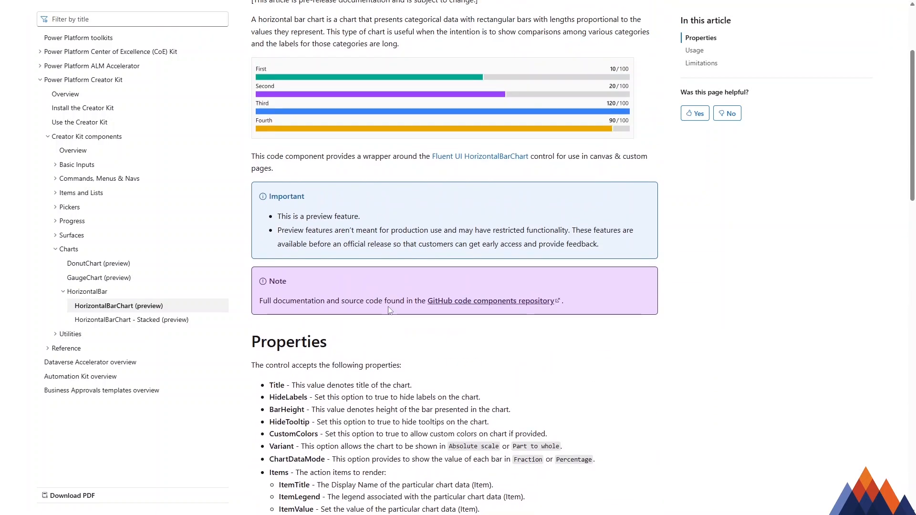
scroll(390, 311, "up", 3)
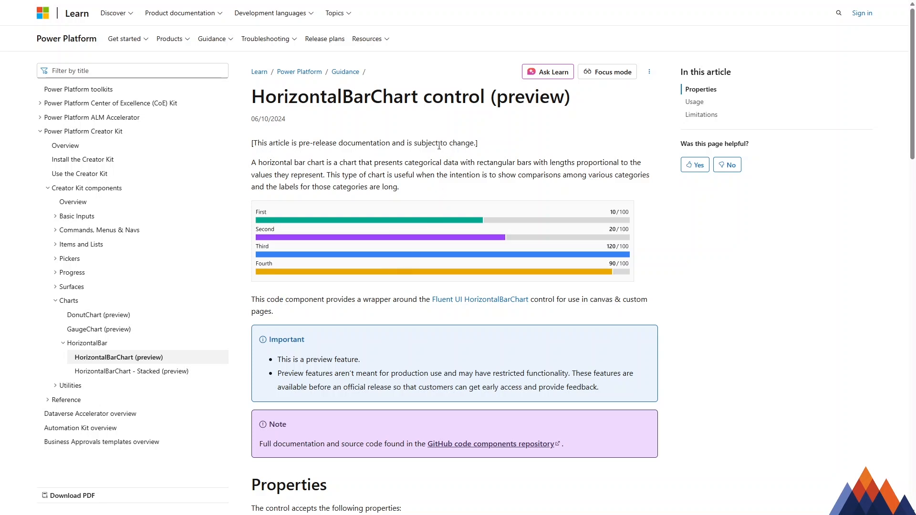
- Point out the word "preview" in the article title and the article's date by highlighting each
left_click_drag(497, 95, 566, 96)
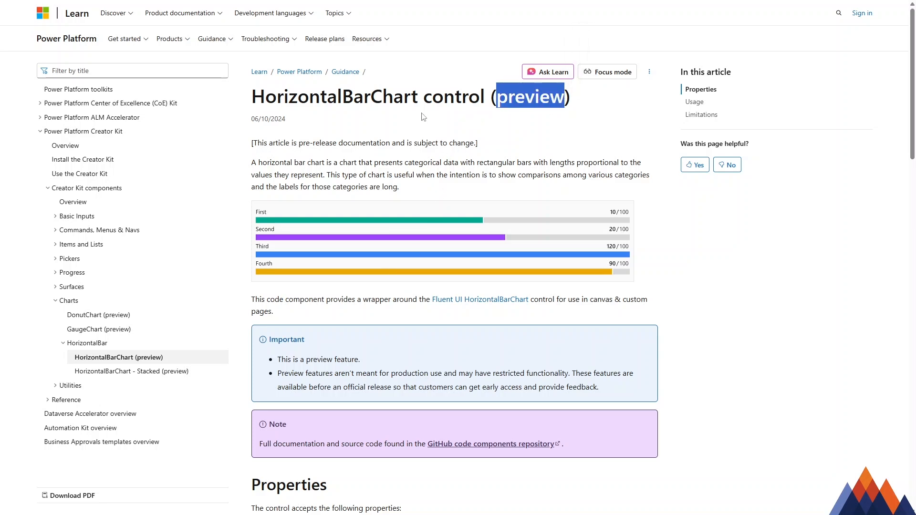
left_click(465, 128)
left_click_drag(286, 120, 251, 119)
left_click(446, 132)
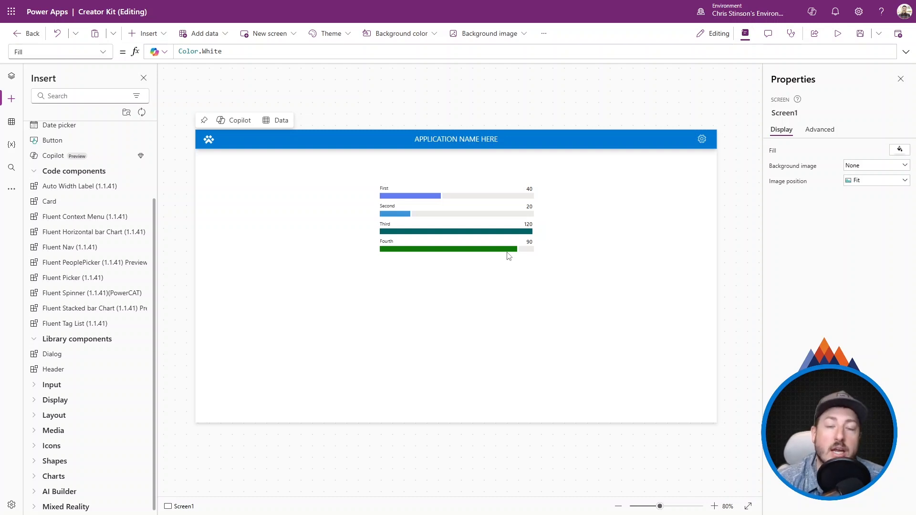
- Bring up the importable canvas components and the Power Apps settings, and dismiss the component import
left_click(126, 112)
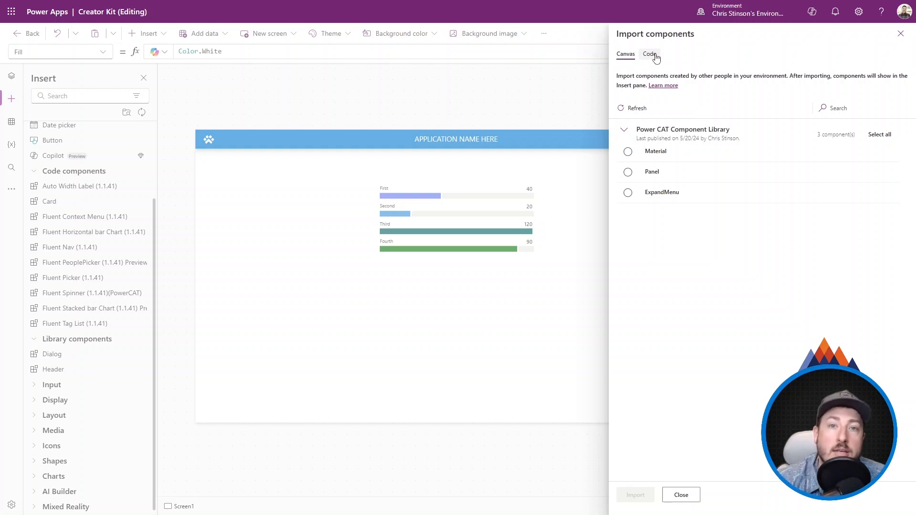
left_click(859, 11)
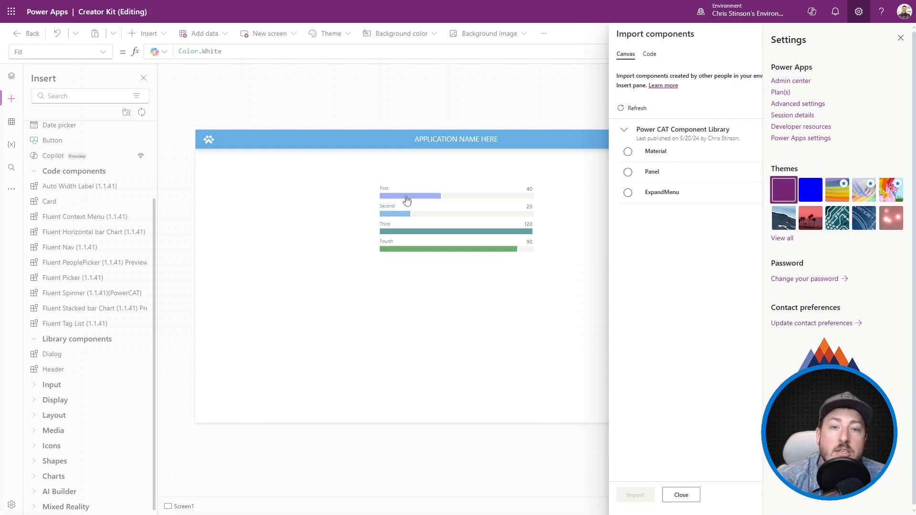
left_click(331, 246)
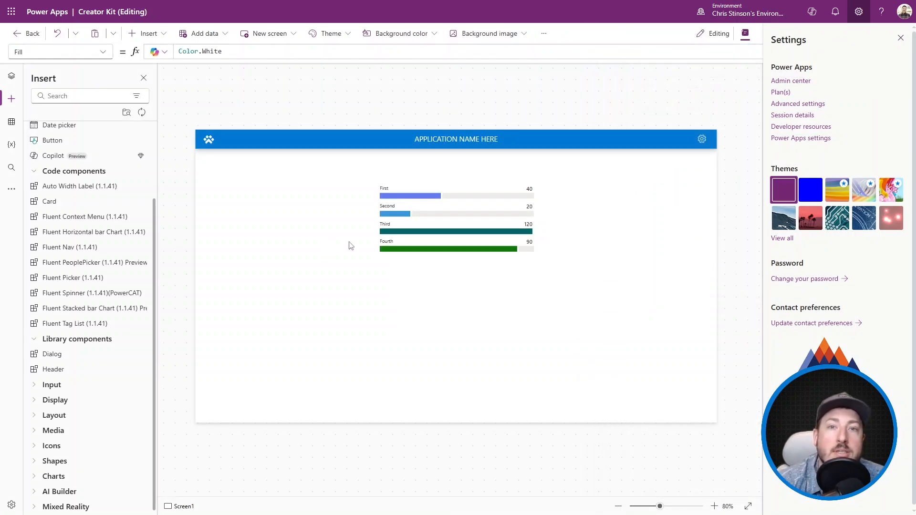